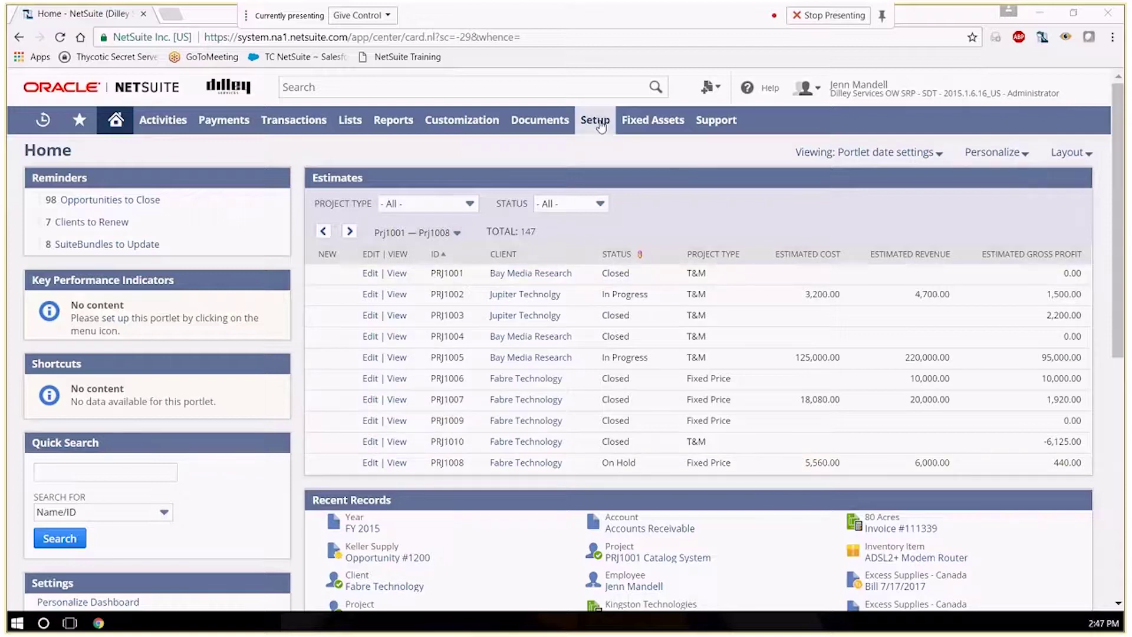
Go to Manage Accounting Periods through the Setup > Accounting menu
mouse_move(594, 120)
mouse_move(615, 207)
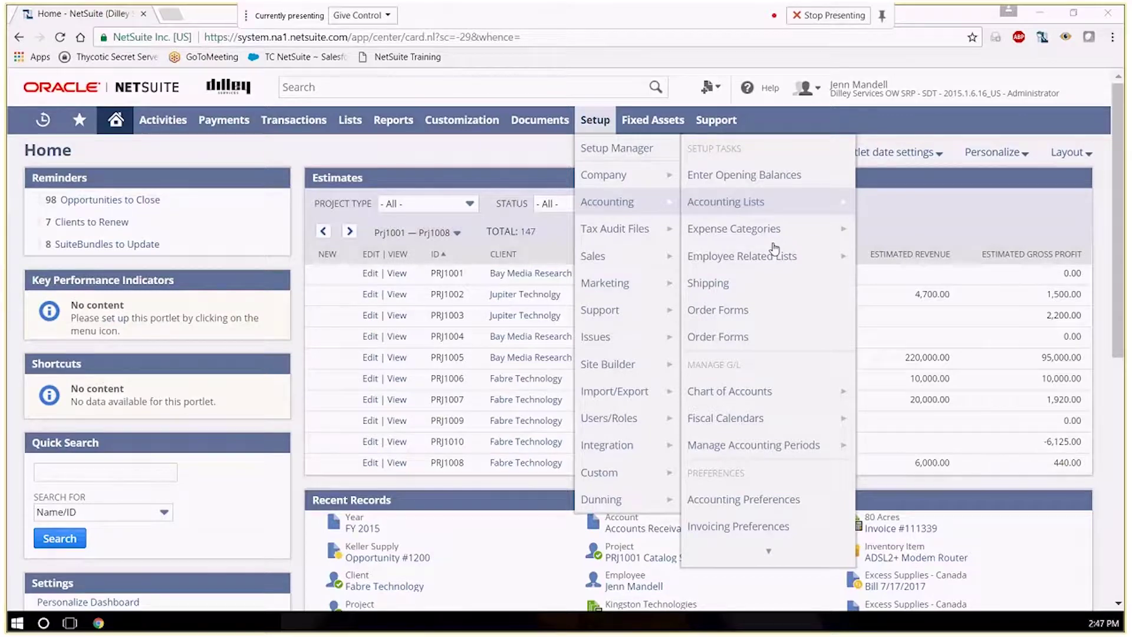
left_click(753, 444)
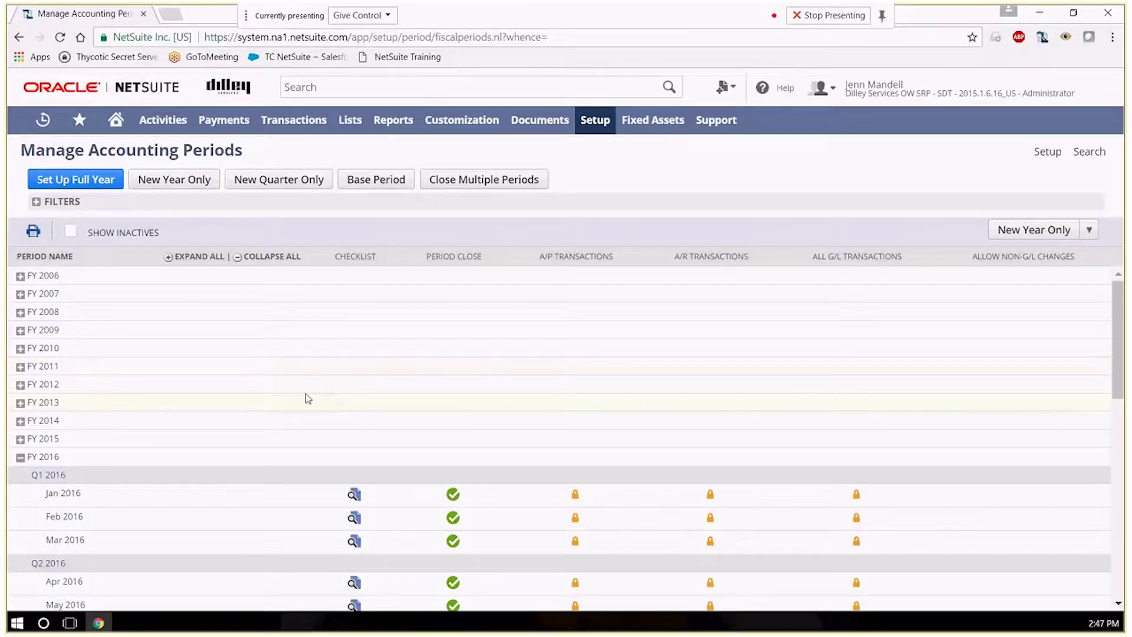
Browse the fiscal years, expanding and collapsing FY 2015, and open the Jun 2017 close checklist
scroll(254, 396, "down", 10)
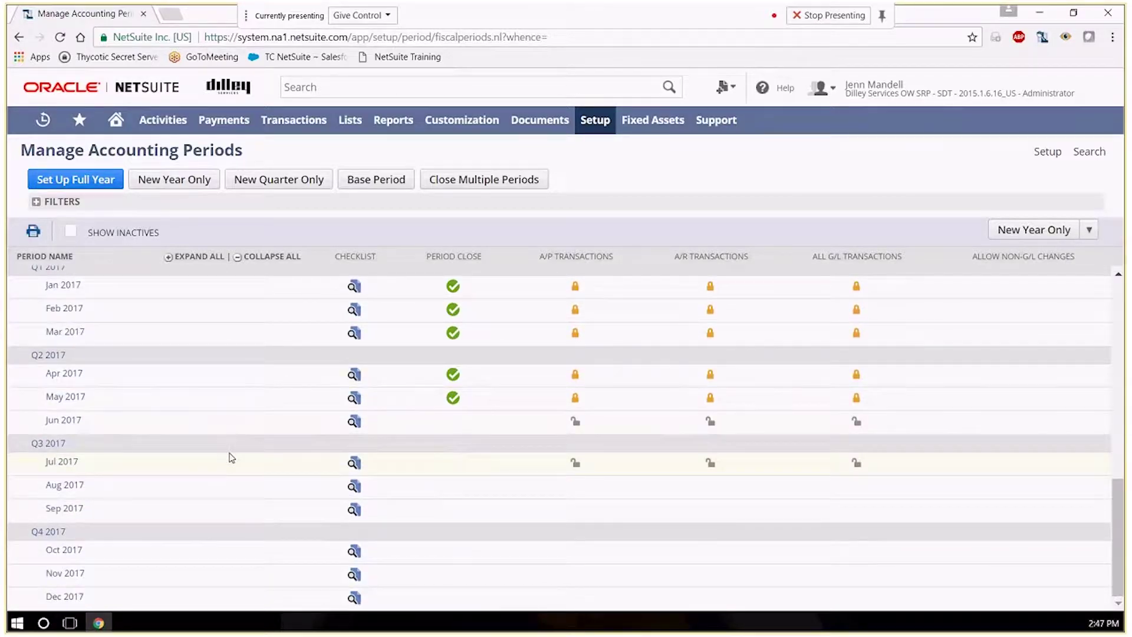
scroll(229, 455, "up", 10)
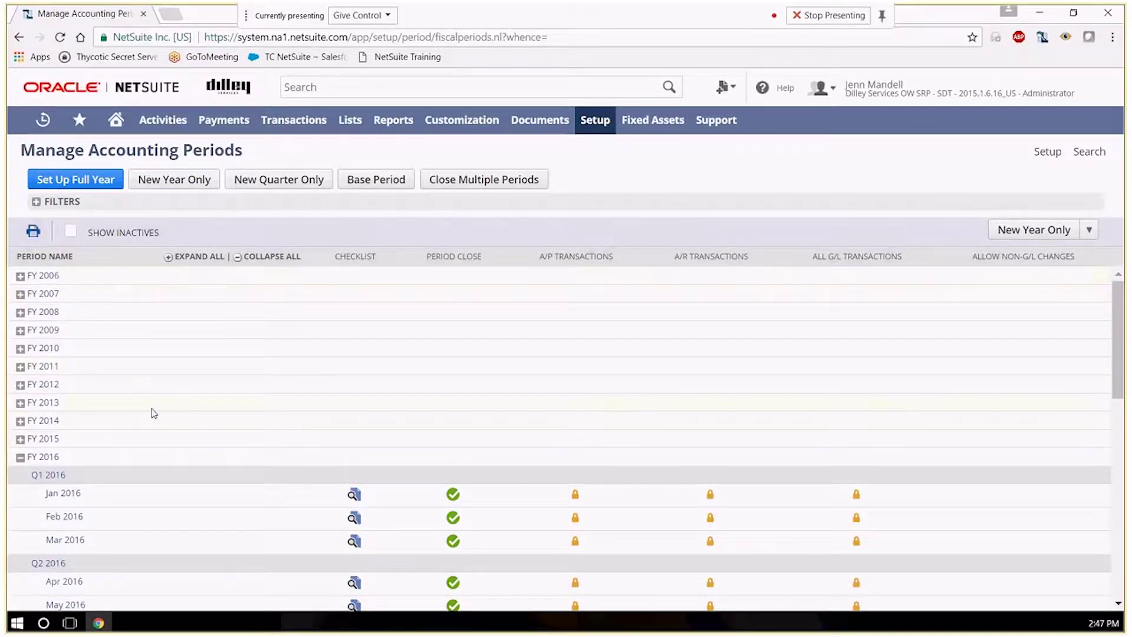
left_click(20, 440)
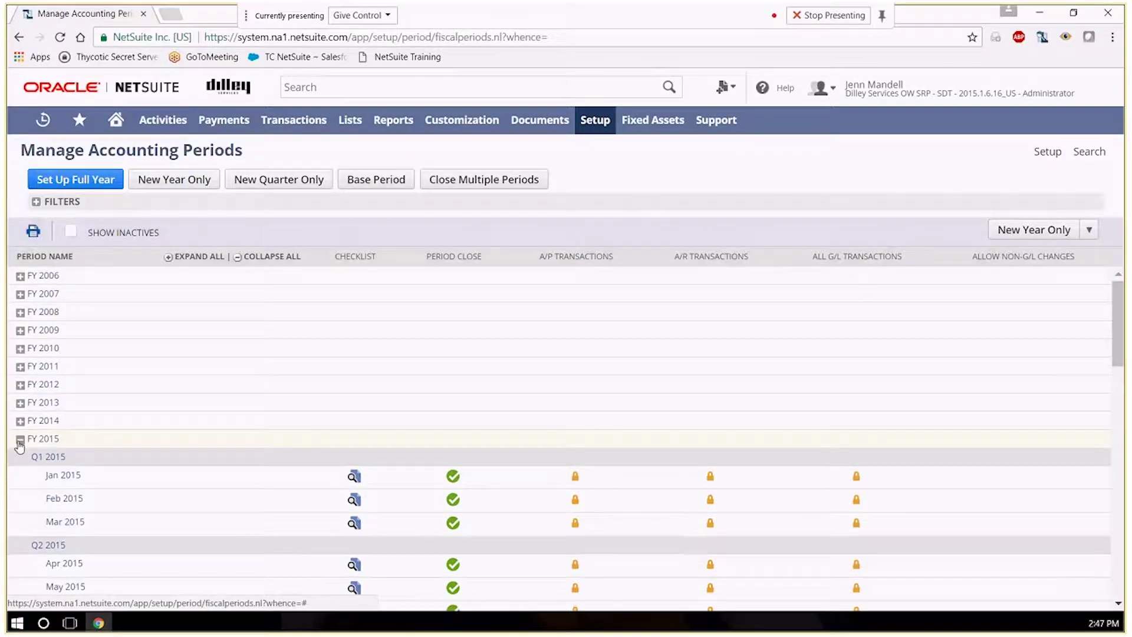
left_click(21, 440)
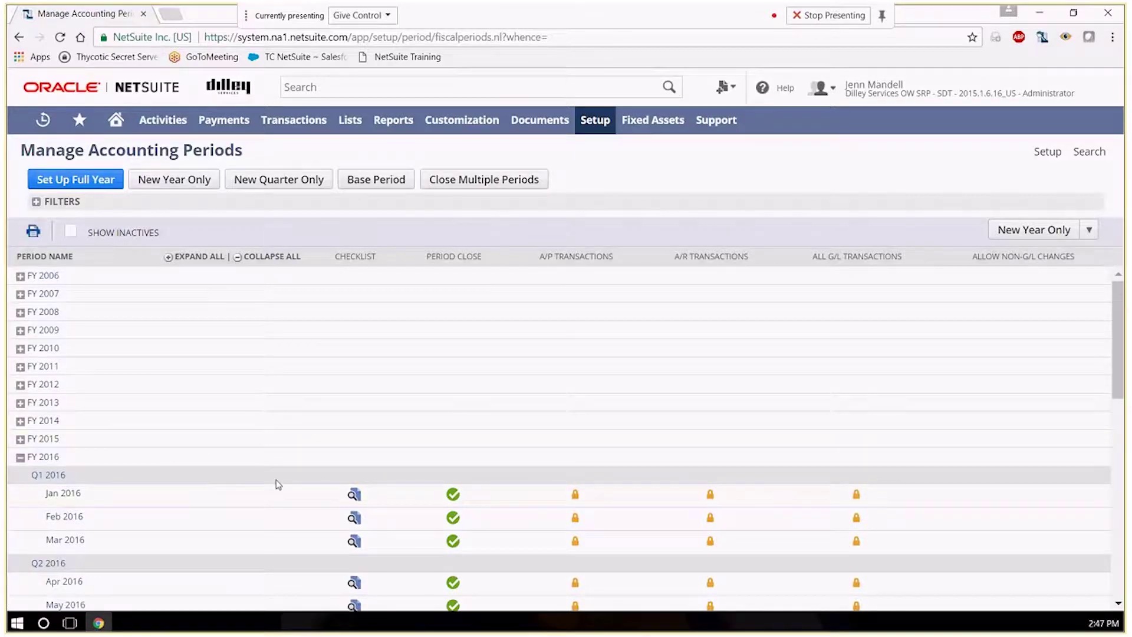
scroll(227, 498, "down", 3)
scroll(236, 503, "down", 2)
scroll(236, 503, "down", 3)
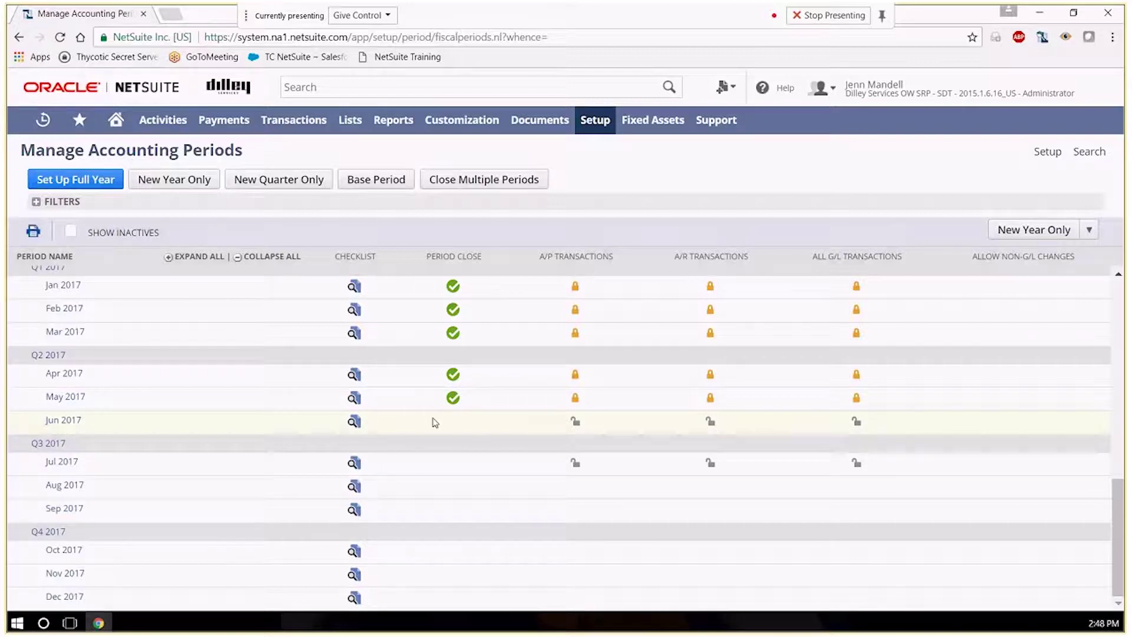
left_click(355, 424)
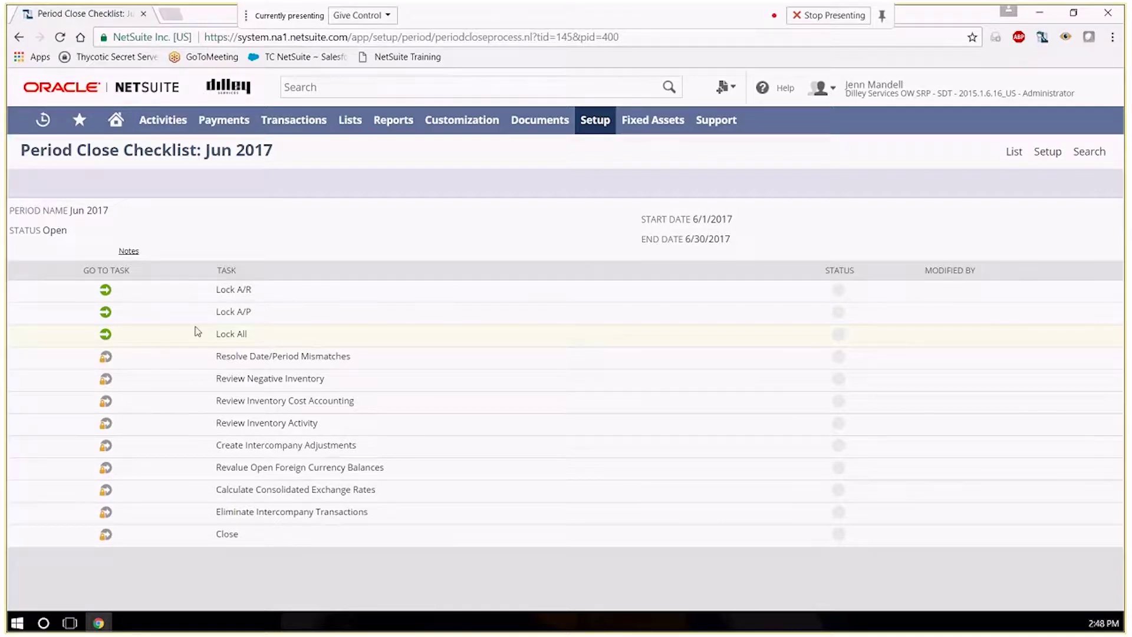
Lock A/P for Jun 2017 with all subsidiaries, including HEADQUARTERS and Elimination Canada, marked
left_click(106, 312)
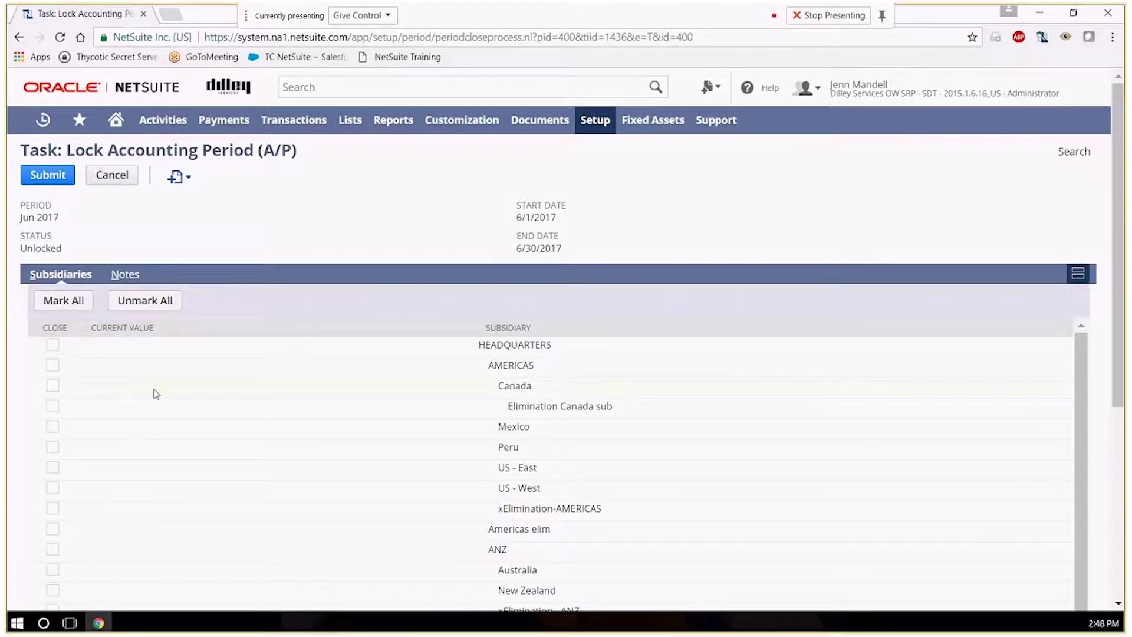
scroll(342, 389, "down", 5)
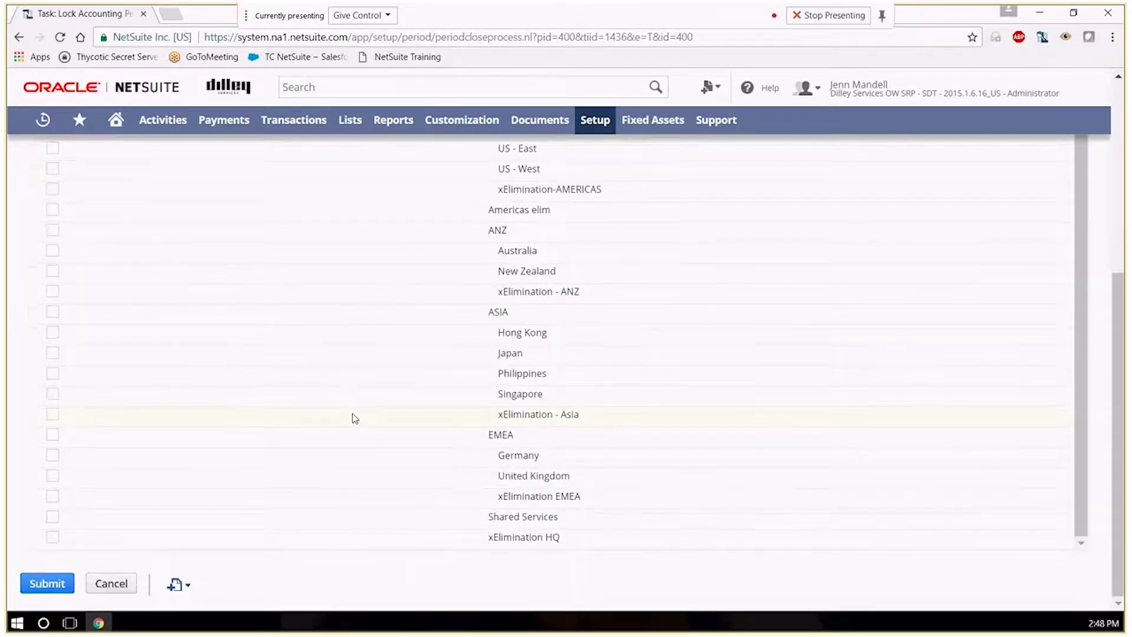
scroll(171, 325, "up", 2)
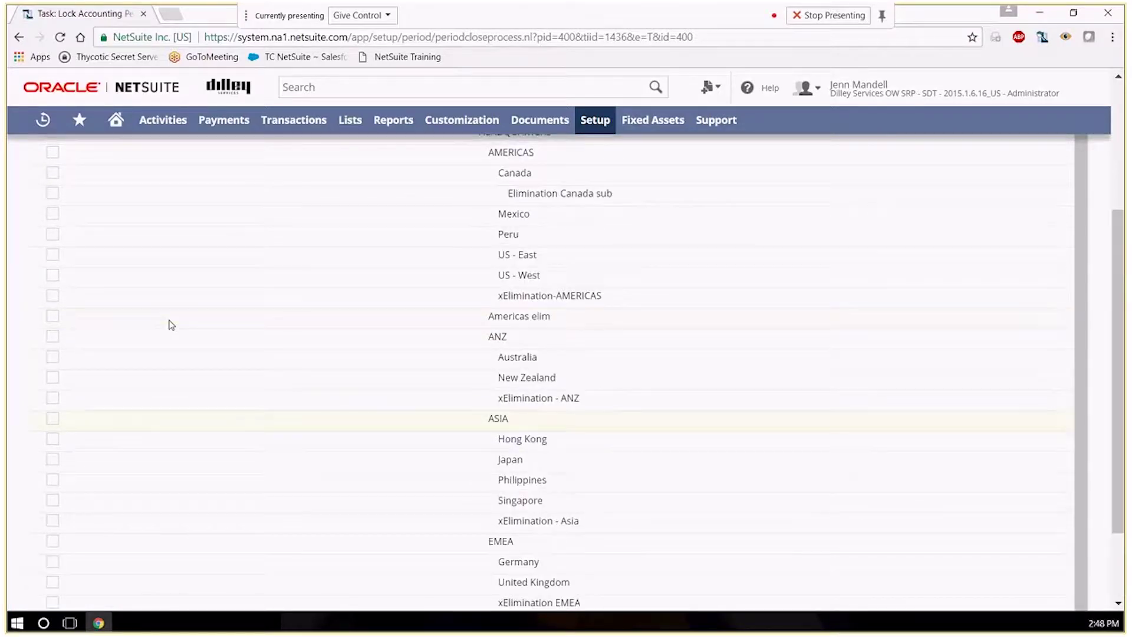
scroll(171, 325, "up", 3)
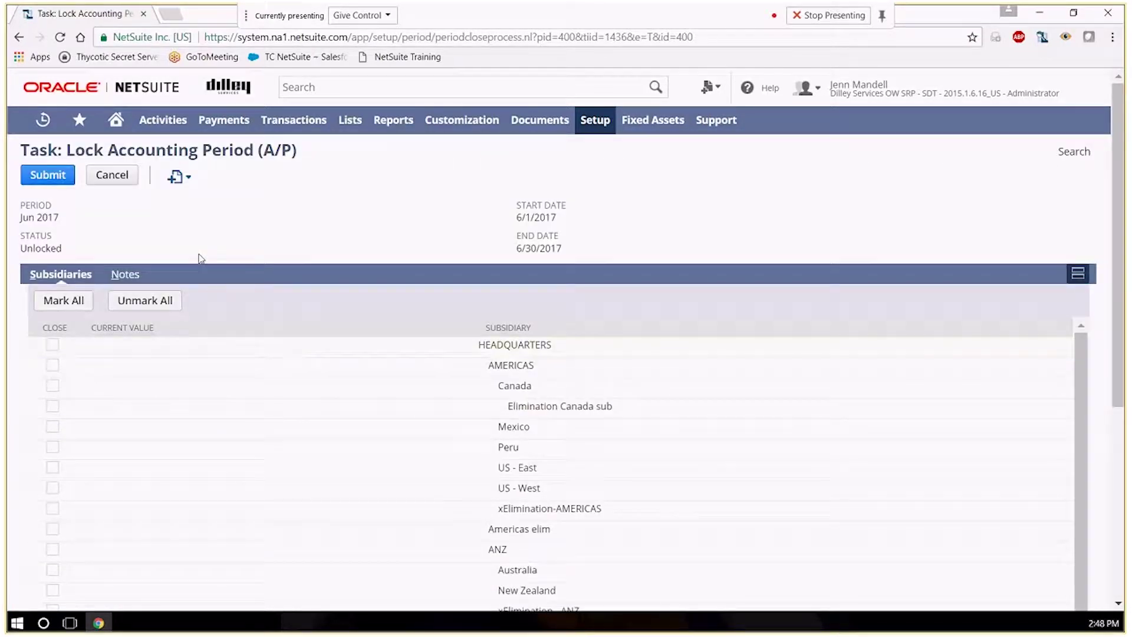
left_click(53, 346)
left_click(53, 405)
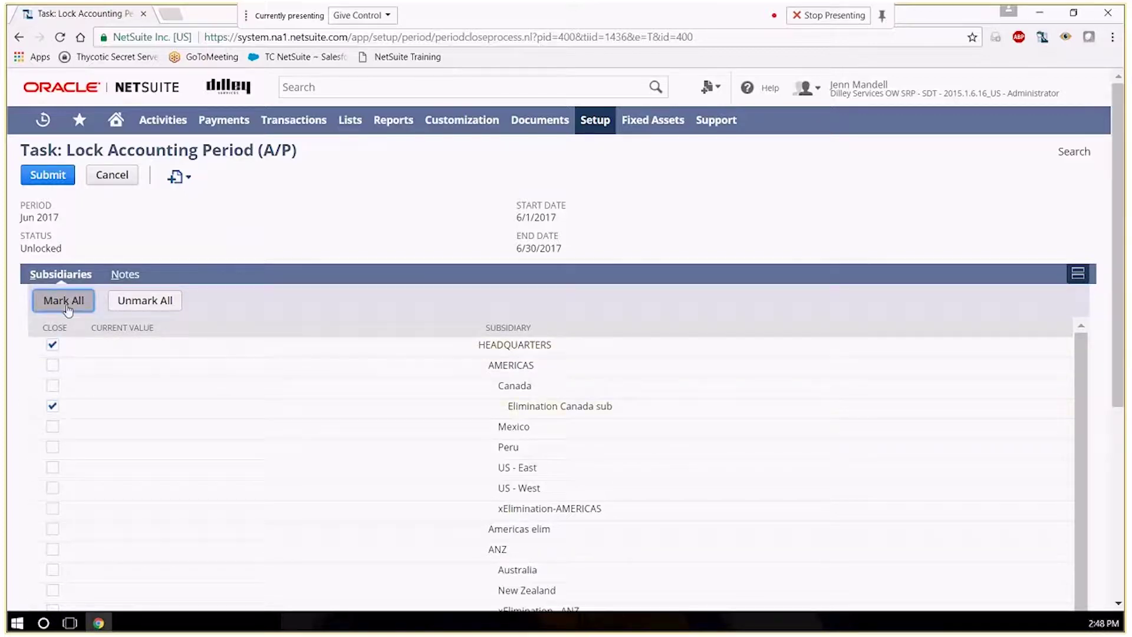
left_click(65, 302)
left_click(47, 175)
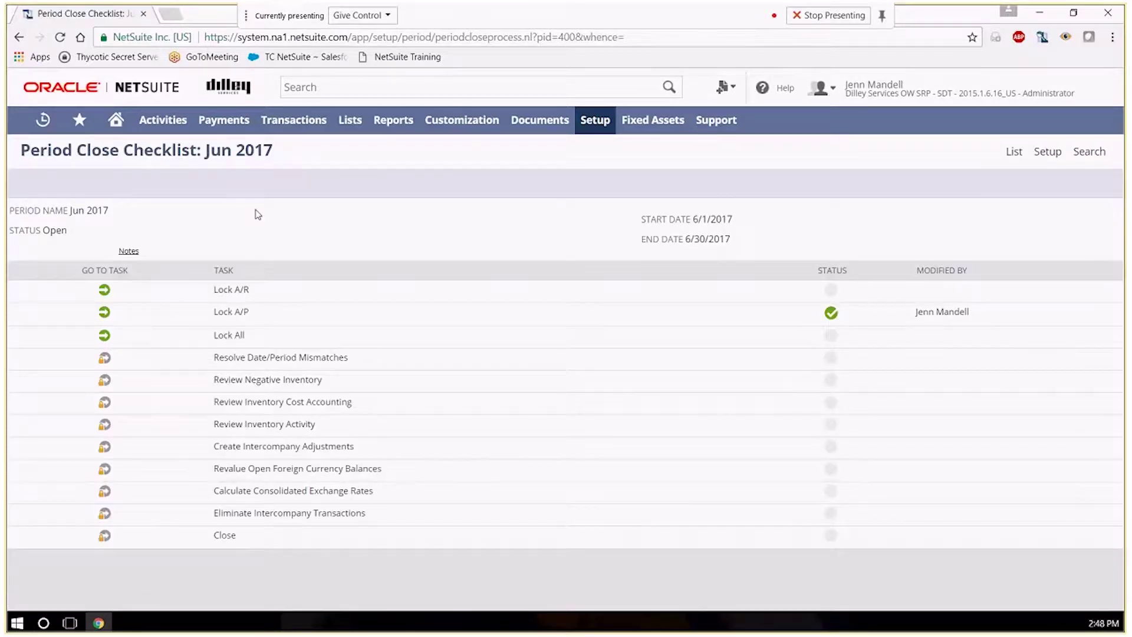
Lock all Jun 2017 transactions for every subsidiary, then move on to the mismatch task
left_click(105, 335)
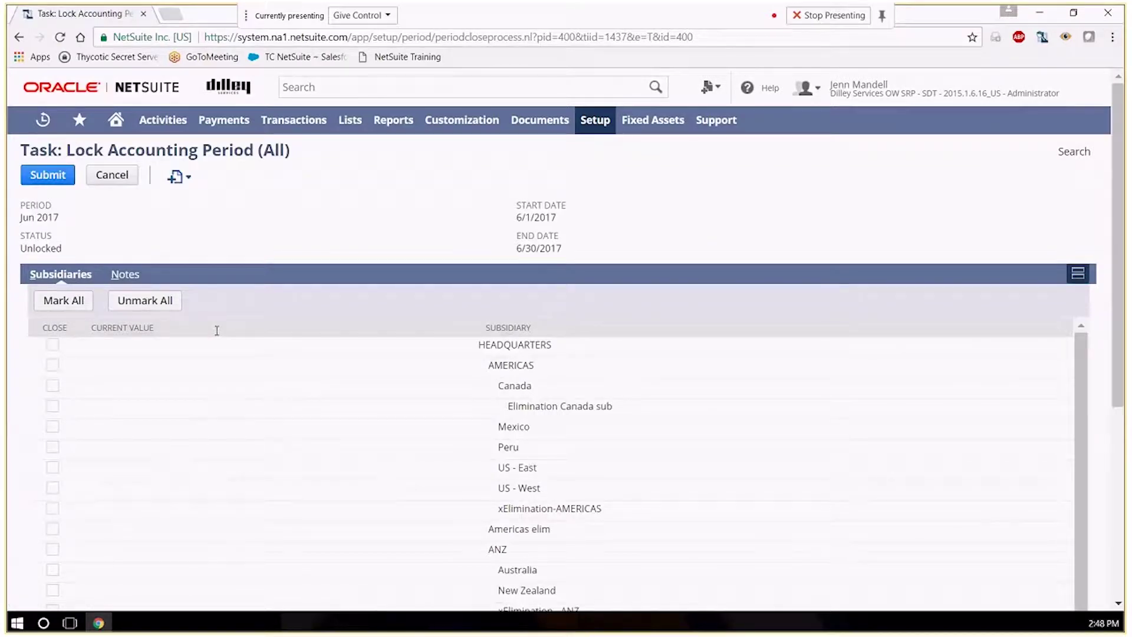
left_click(65, 301)
left_click(50, 177)
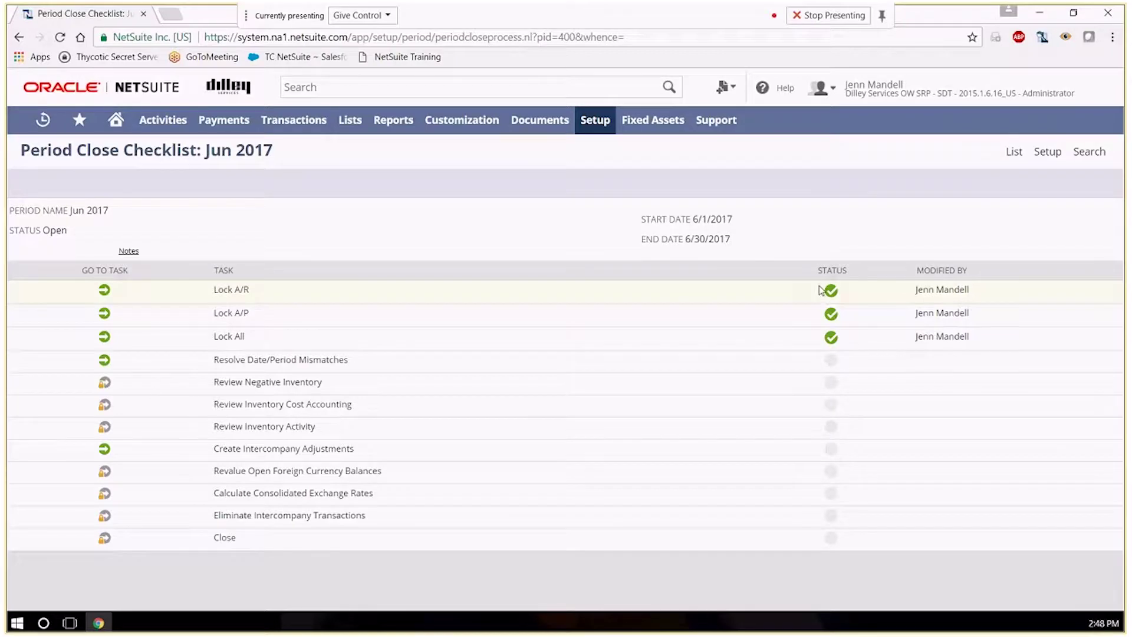
mouse_move(830, 292)
left_click(106, 366)
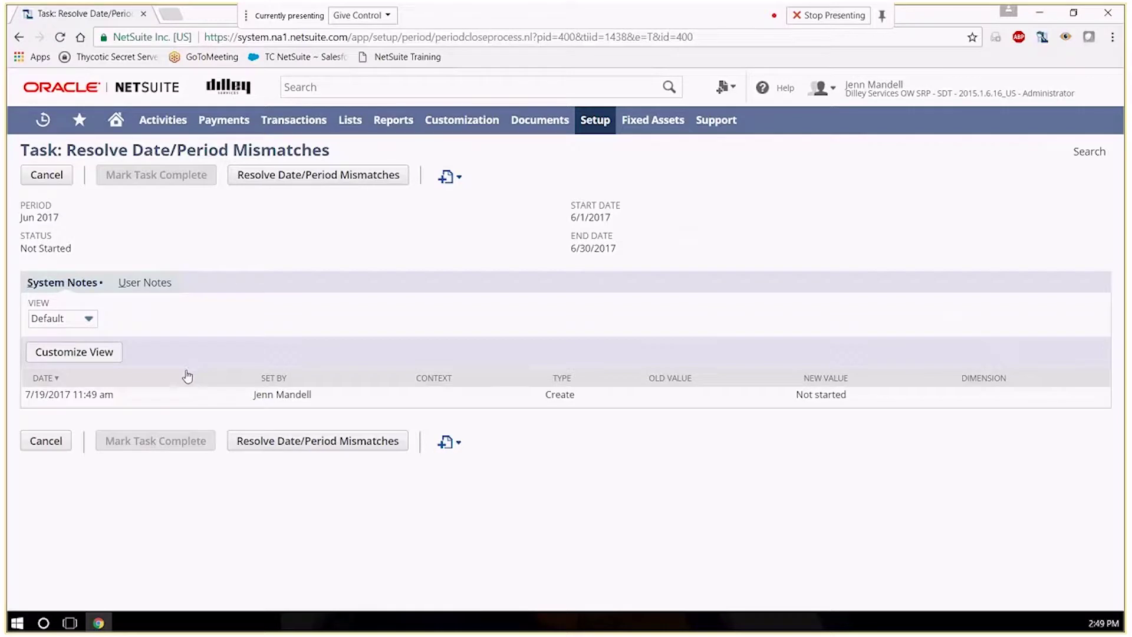
Check Jun 2017 for date/period mismatches and mark that task complete
left_click(299, 176)
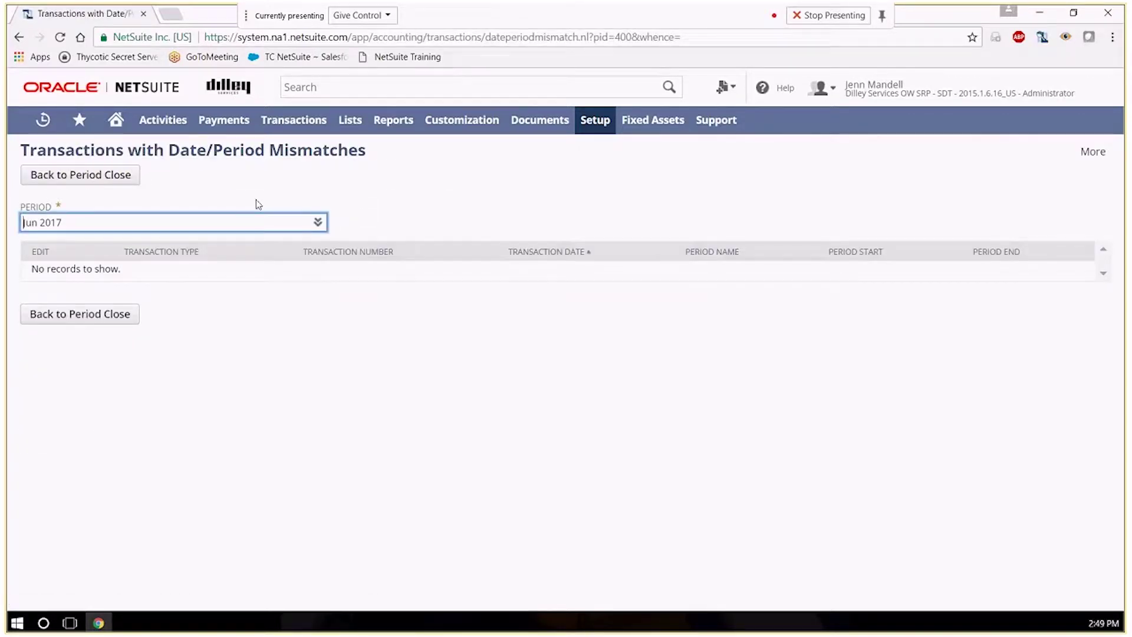
left_click(110, 180)
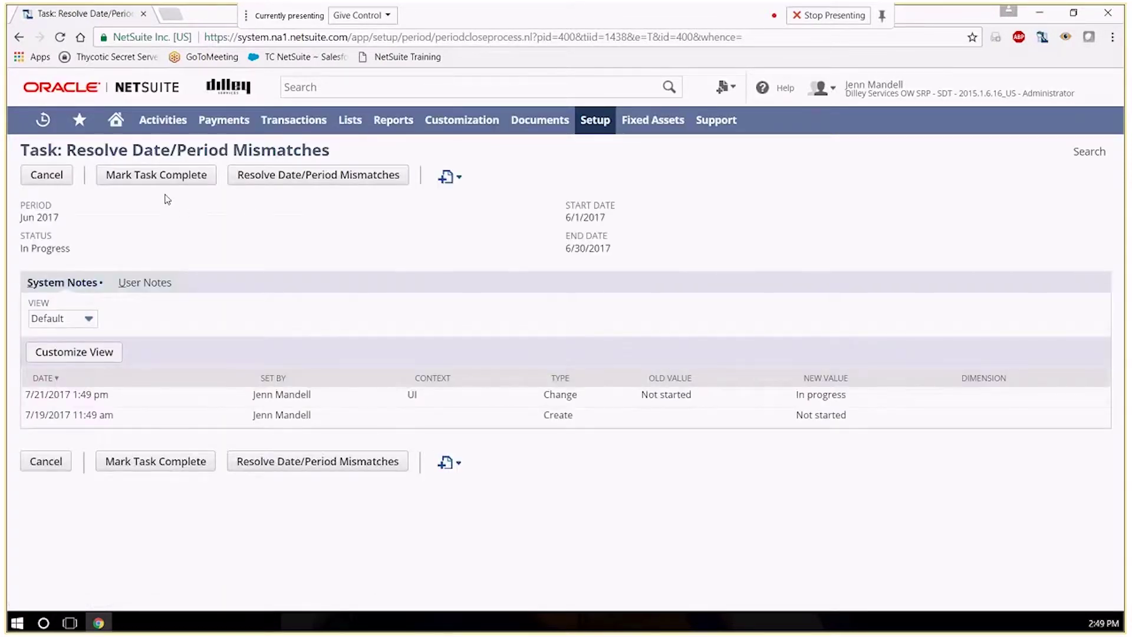
left_click(167, 177)
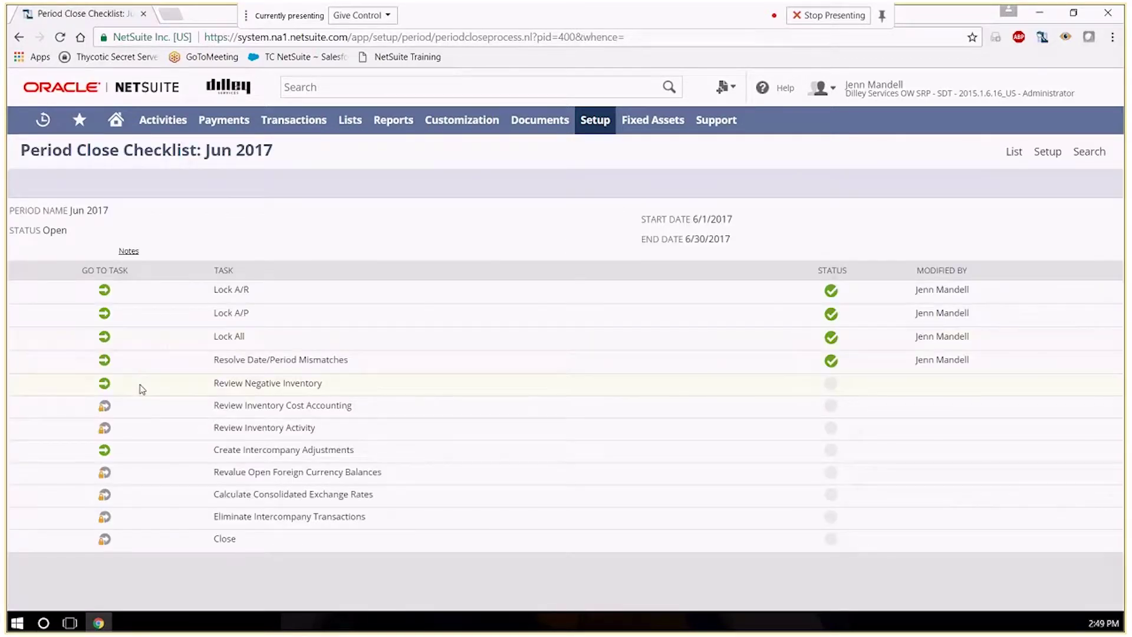
Review the list of items with negative inventory at period end
left_click(111, 391)
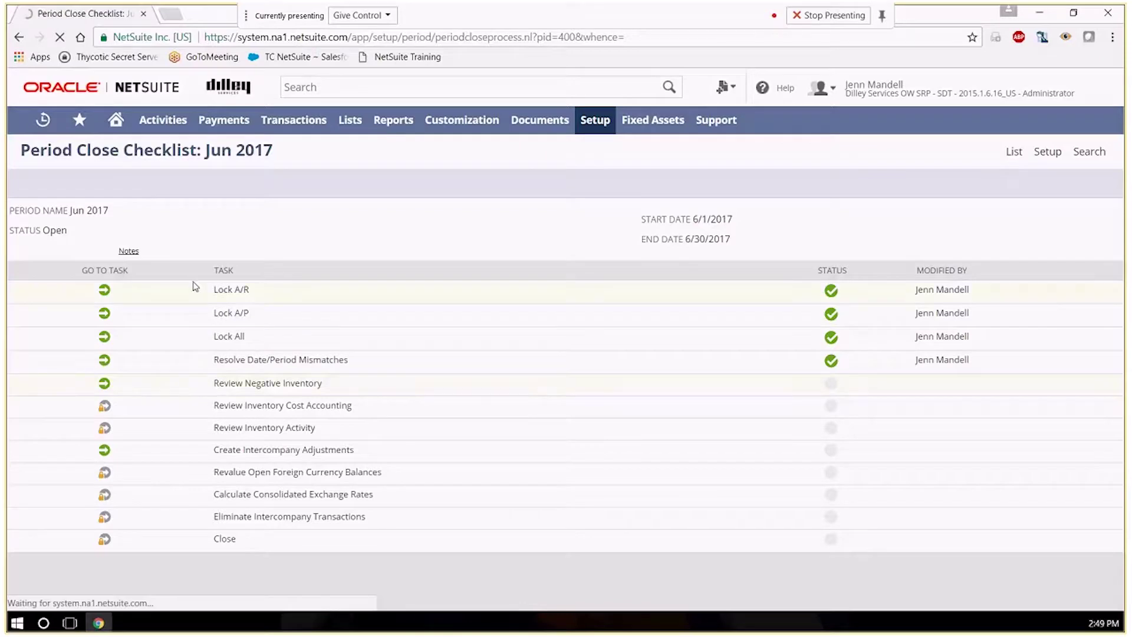
left_click(283, 182)
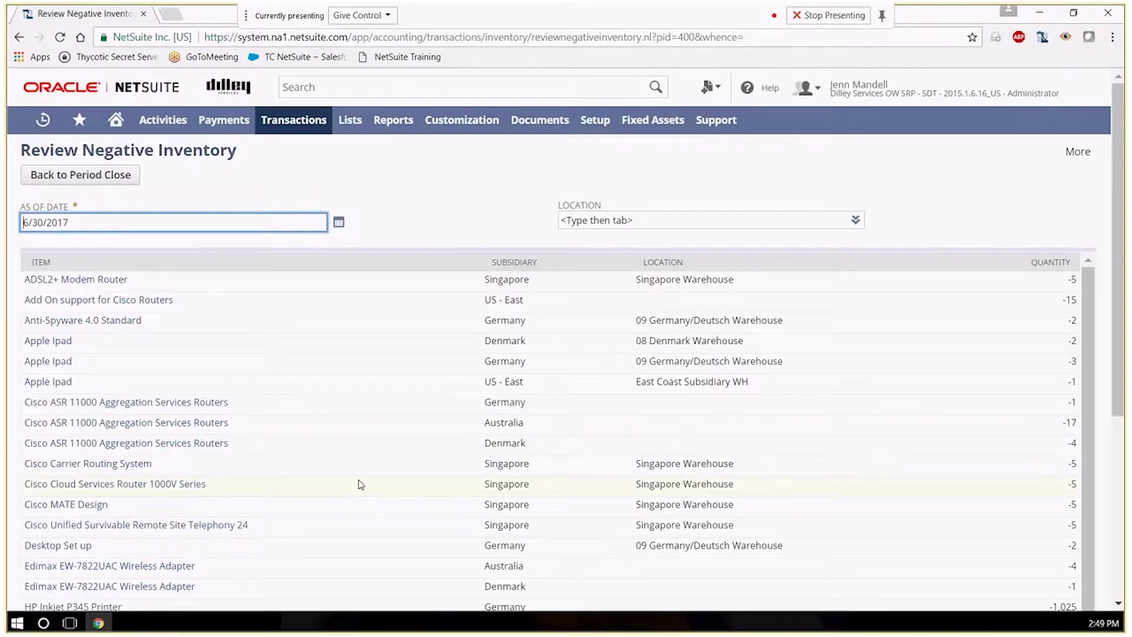
scroll(361, 481, "down", 4)
scroll(361, 480, "down", 1)
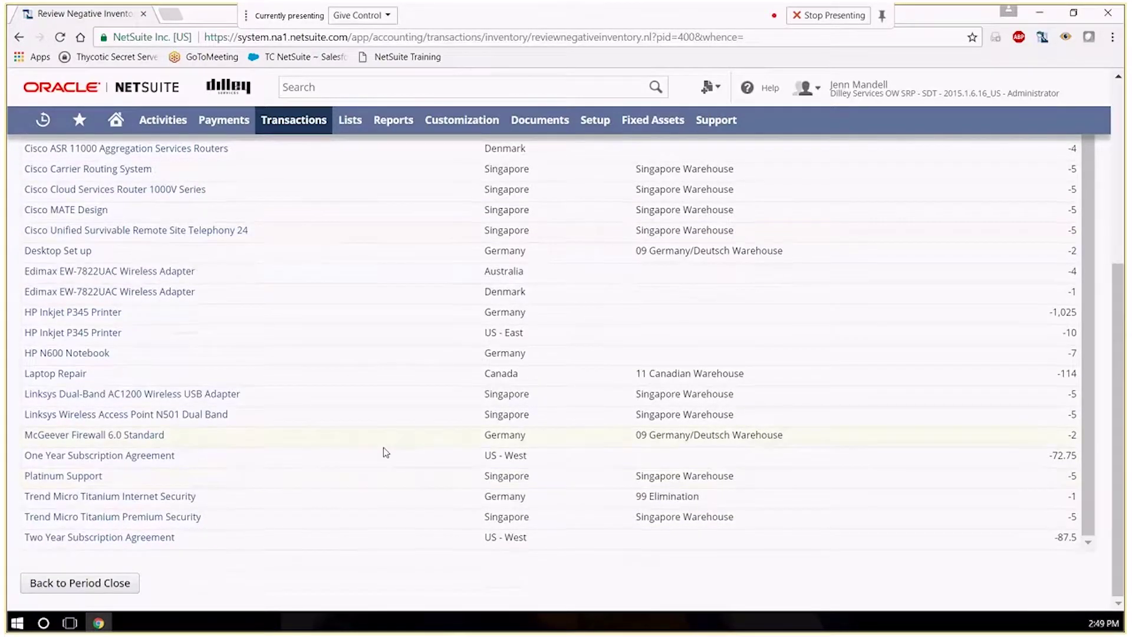
scroll(377, 448, "up", 5)
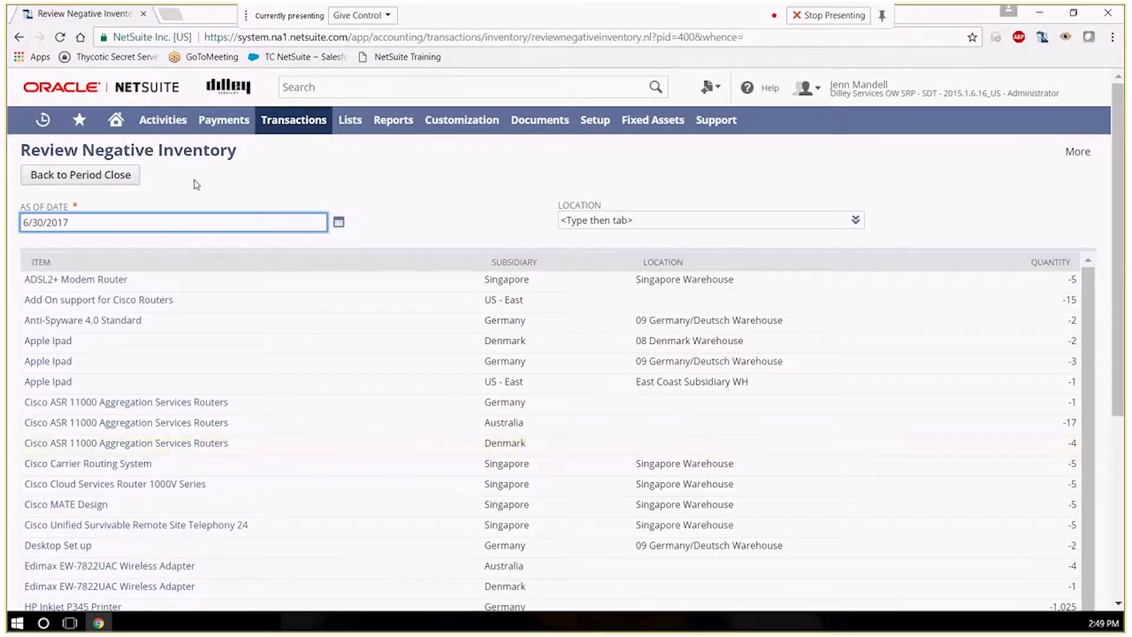
left_click(130, 176)
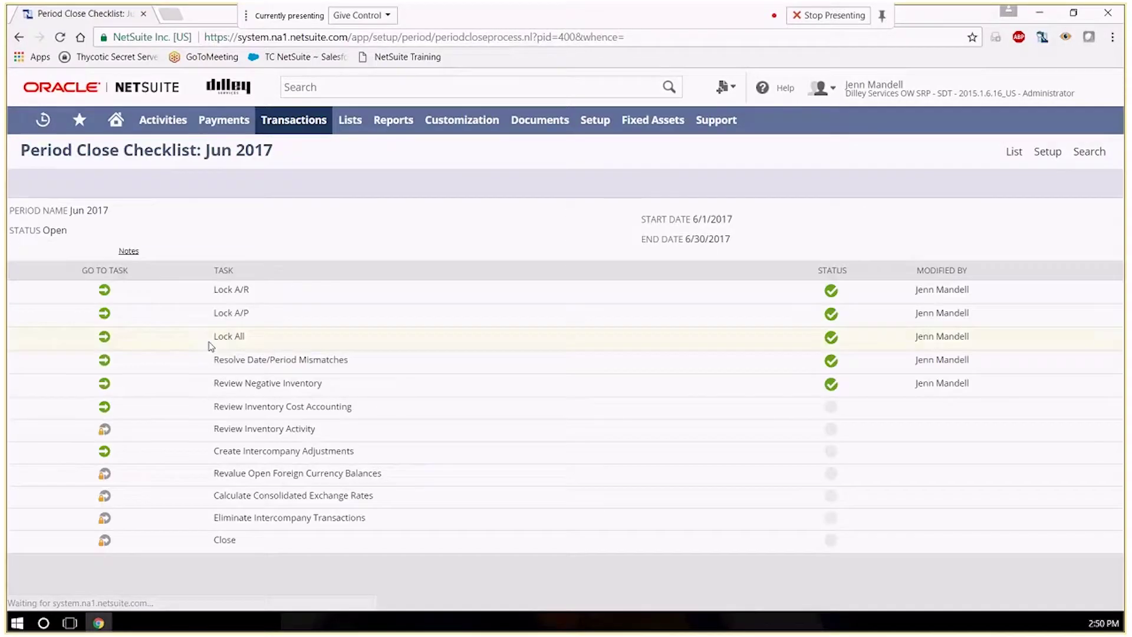
left_click(105, 407)
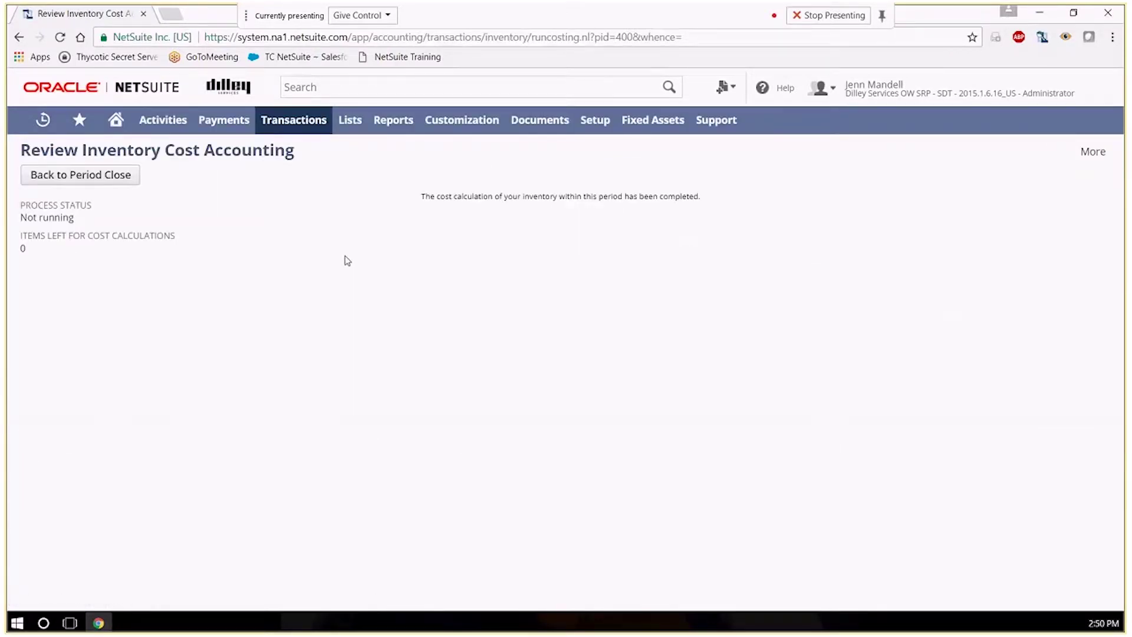
Finish the cost accounting review, run the inventory activity report and mark it complete
left_click(72, 179)
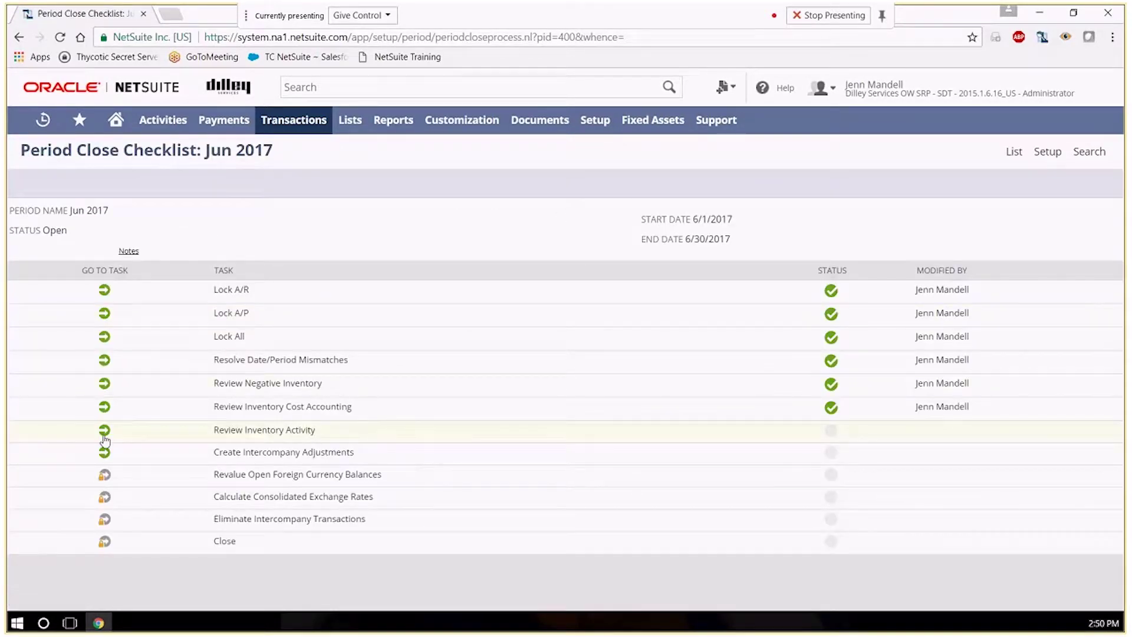
left_click(104, 436)
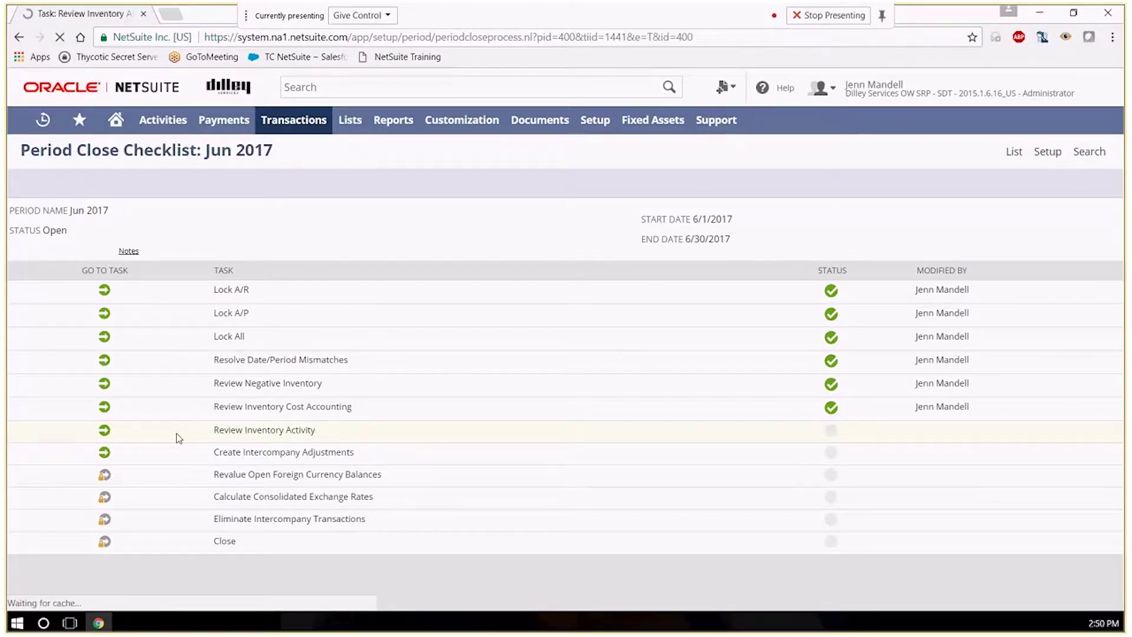
left_click(327, 180)
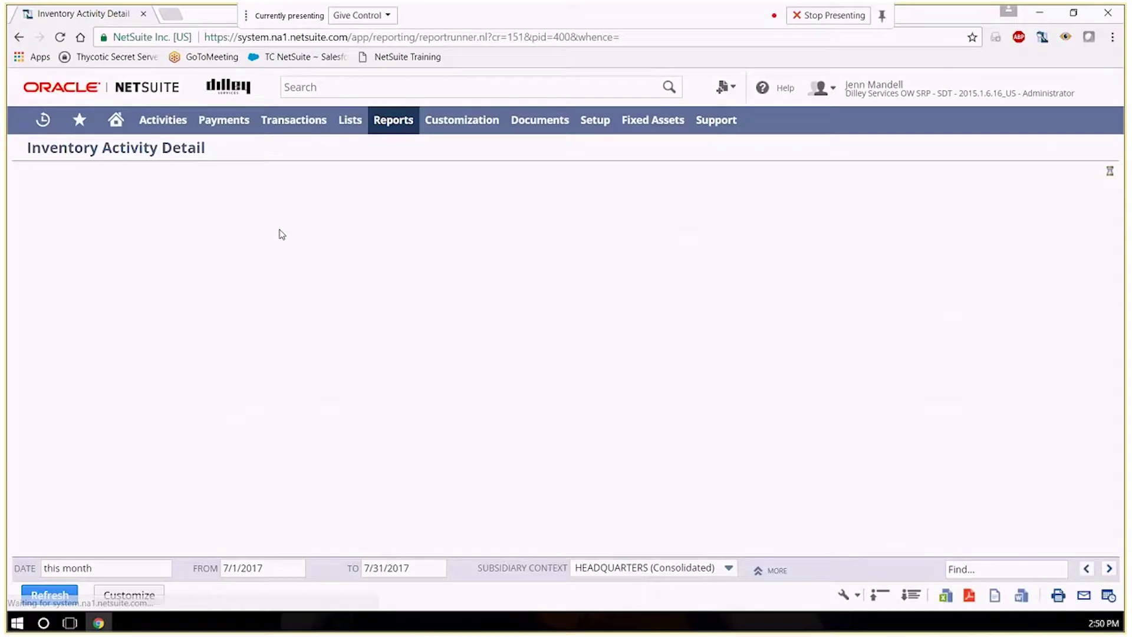
left_click(20, 38)
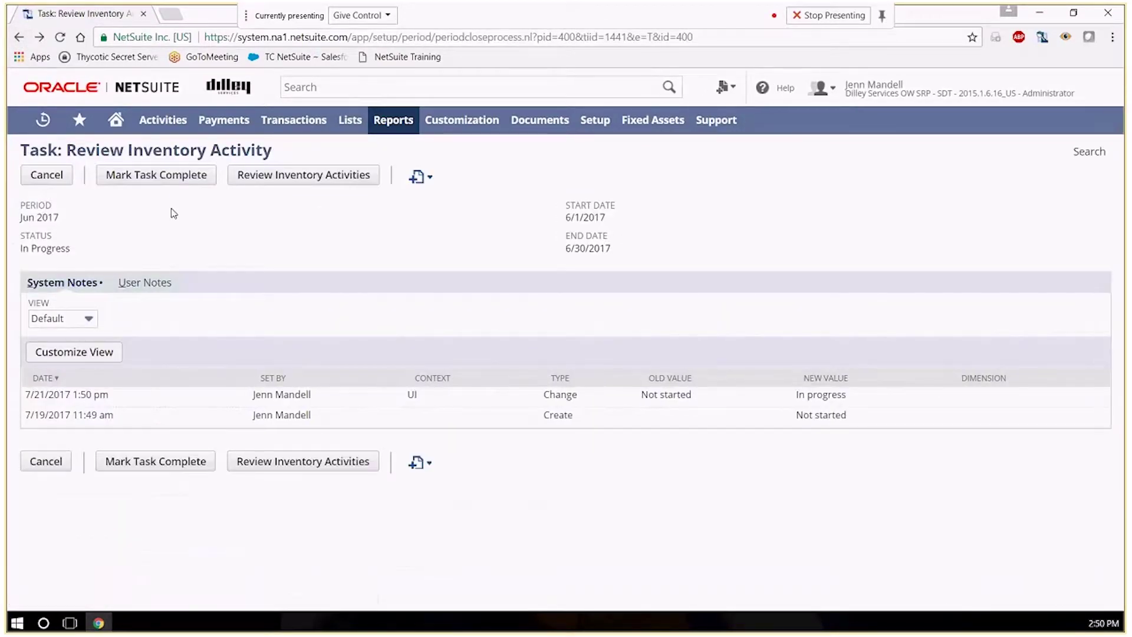
left_click(184, 185)
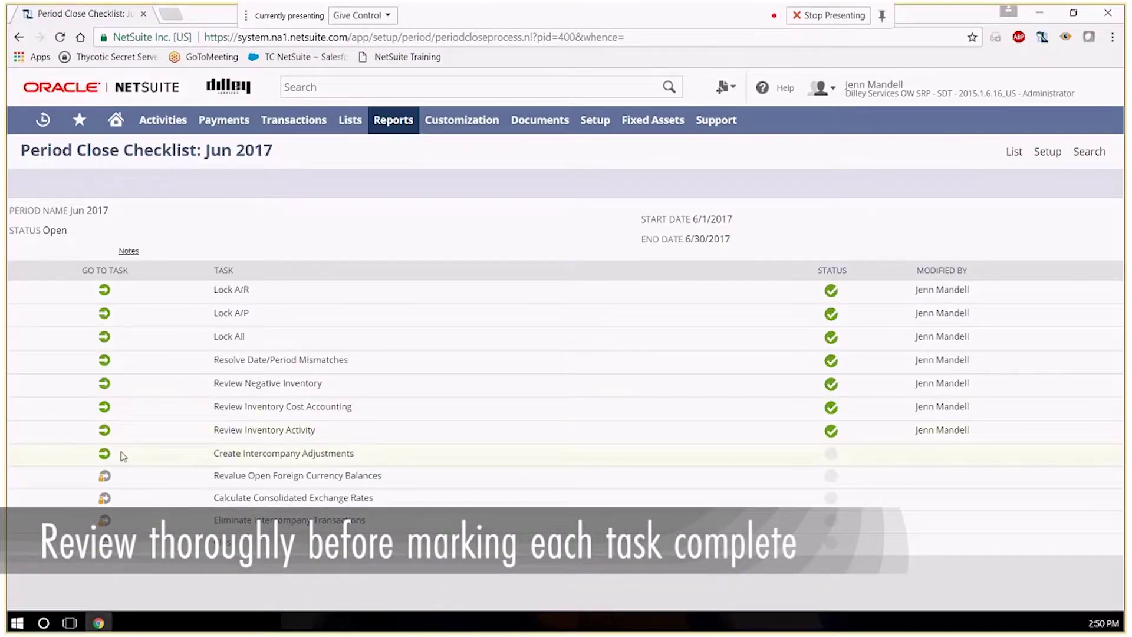
Create Jun 2017 intercompany adjustments for expenses and time and mark the task complete
left_click(166, 458)
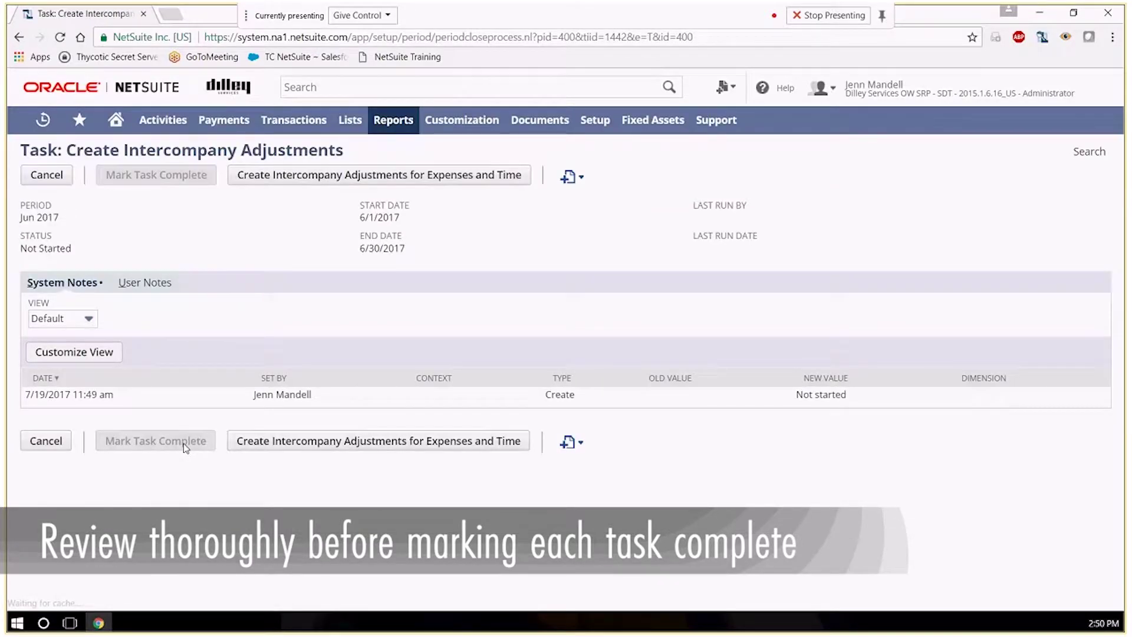
left_click(278, 179)
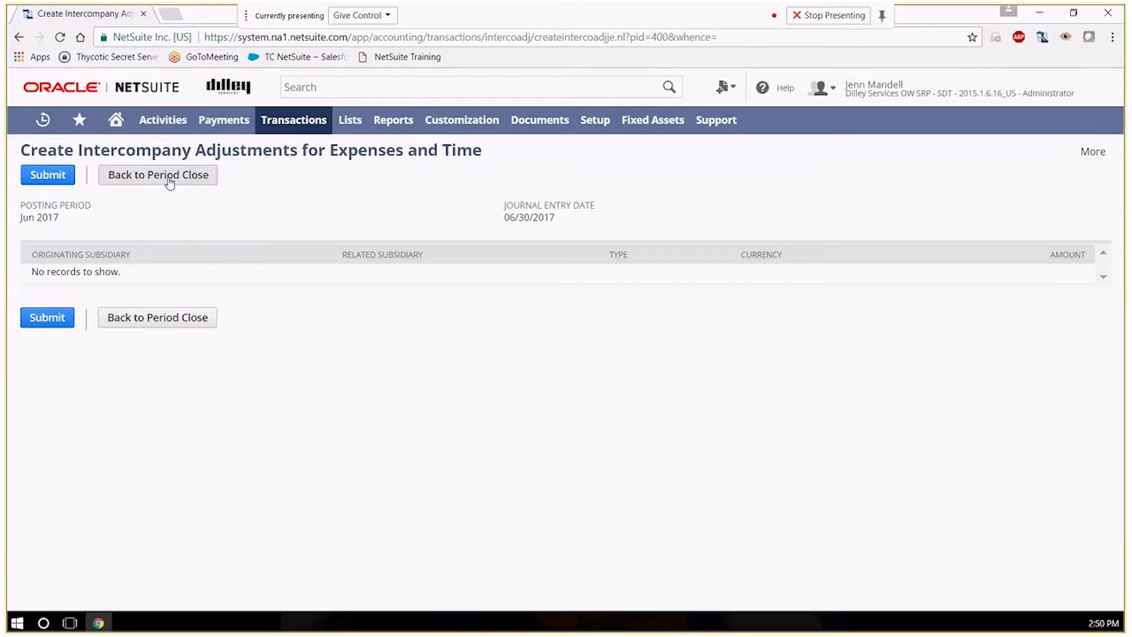
left_click(169, 178)
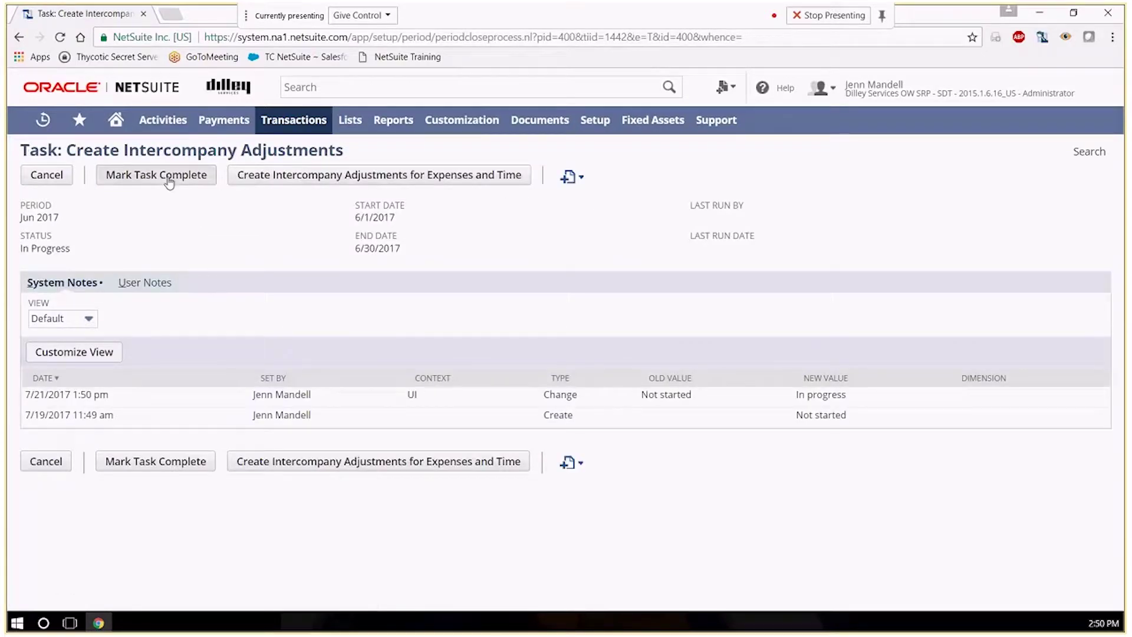
left_click(168, 179)
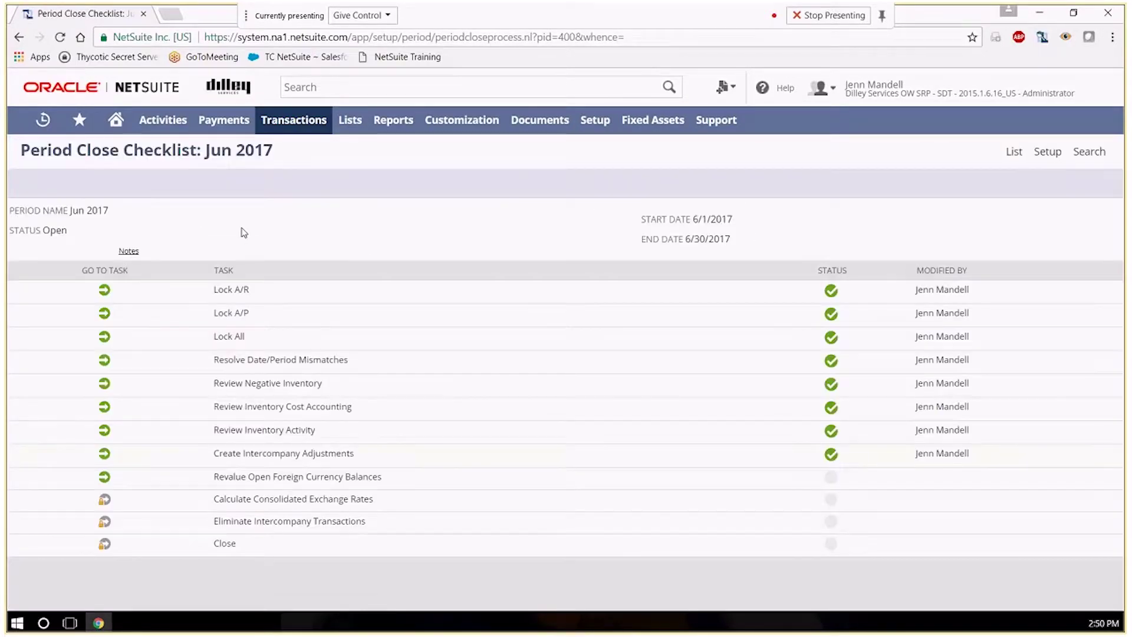
Review the foreign currency revaluation form and mark the revaluation task complete
left_click(104, 476)
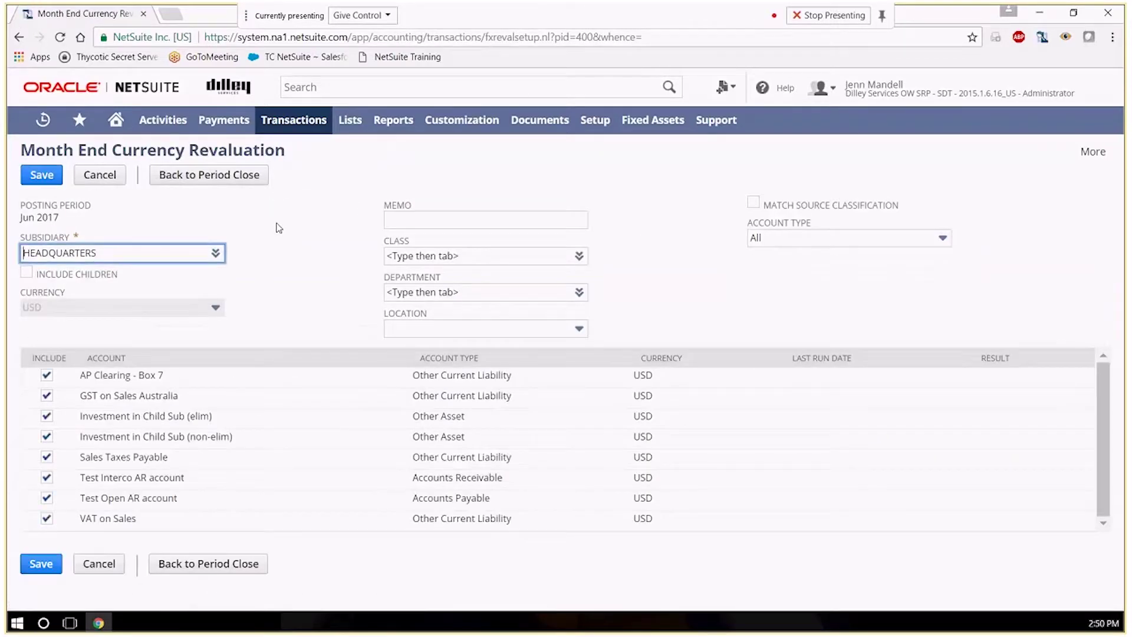
left_click(202, 177)
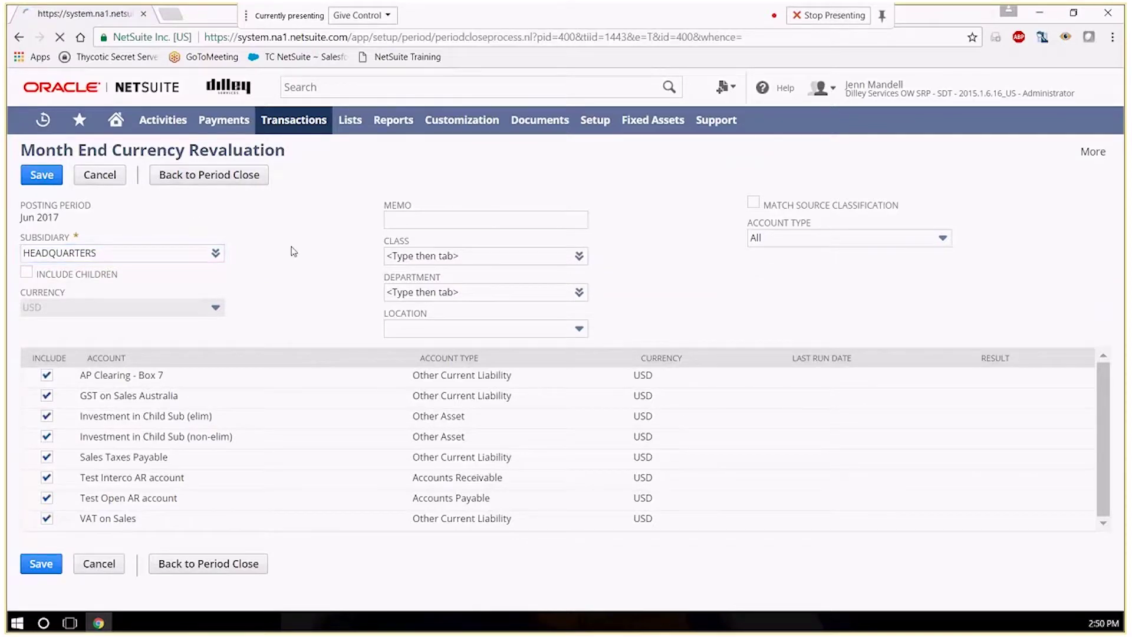
left_click(160, 176)
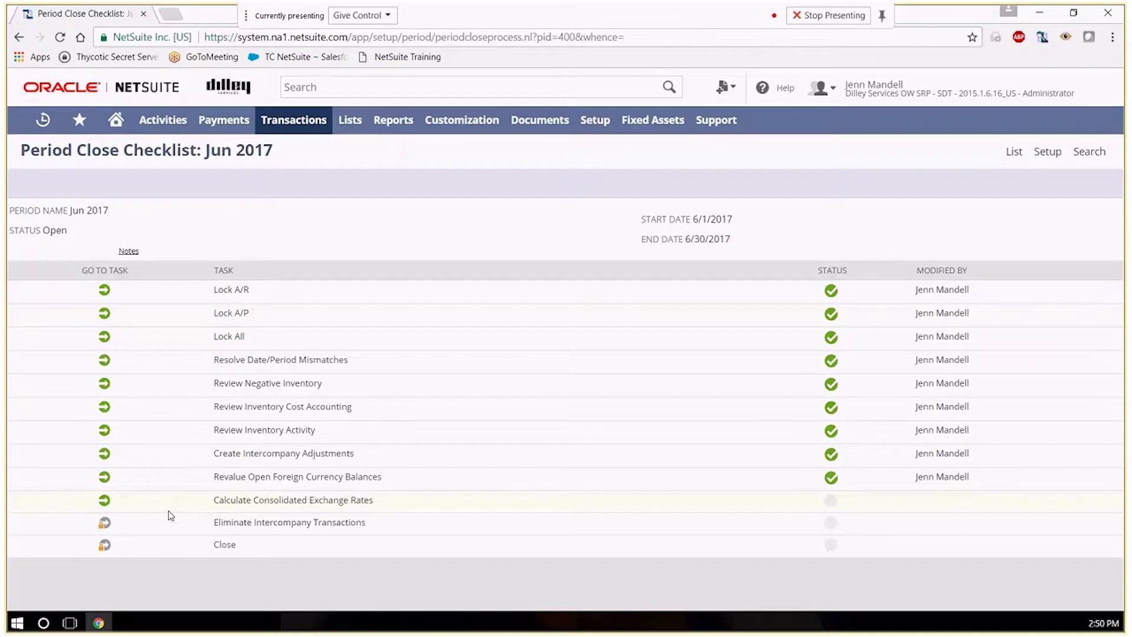
Calculate the Jun 2017 consolidated exchange rates and mark that task complete
left_click(110, 508)
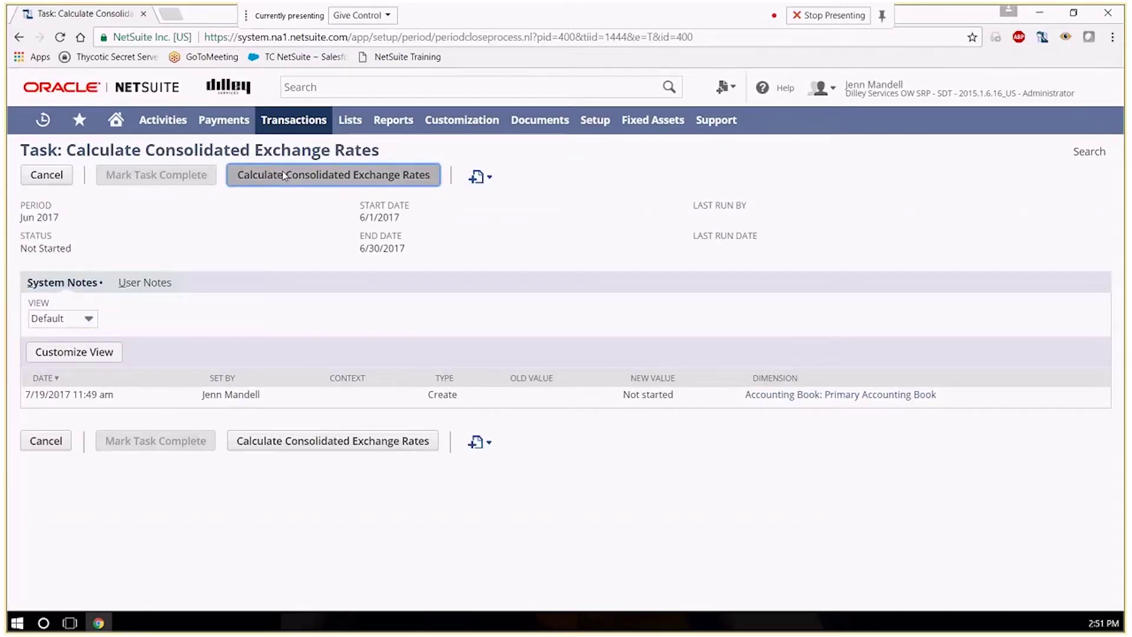
left_click(284, 175)
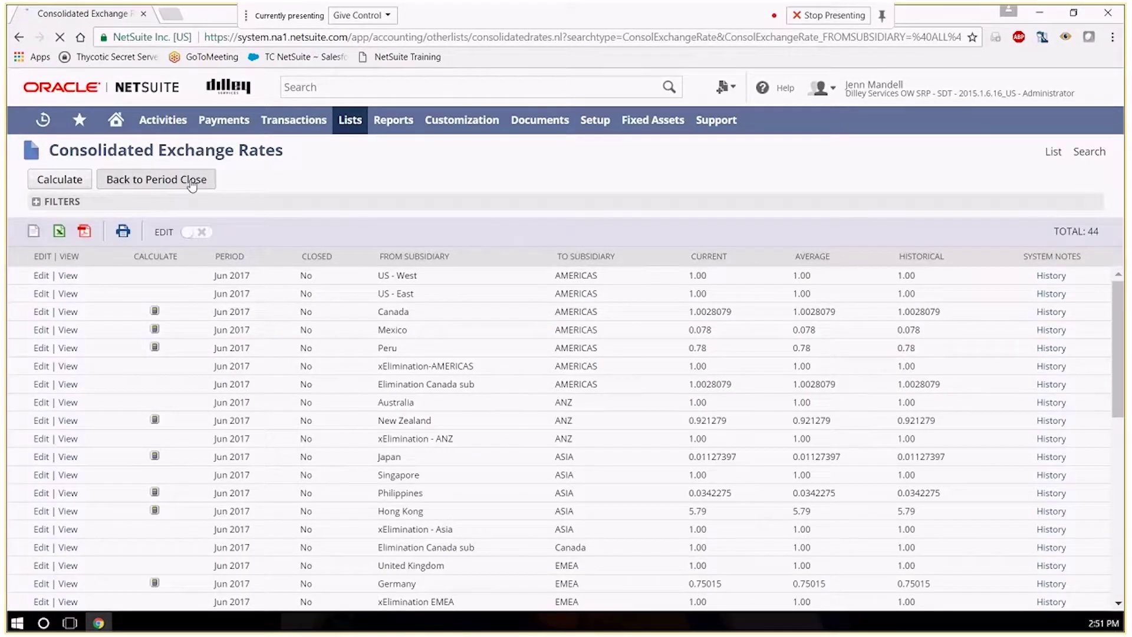
left_click(192, 181)
left_click(167, 180)
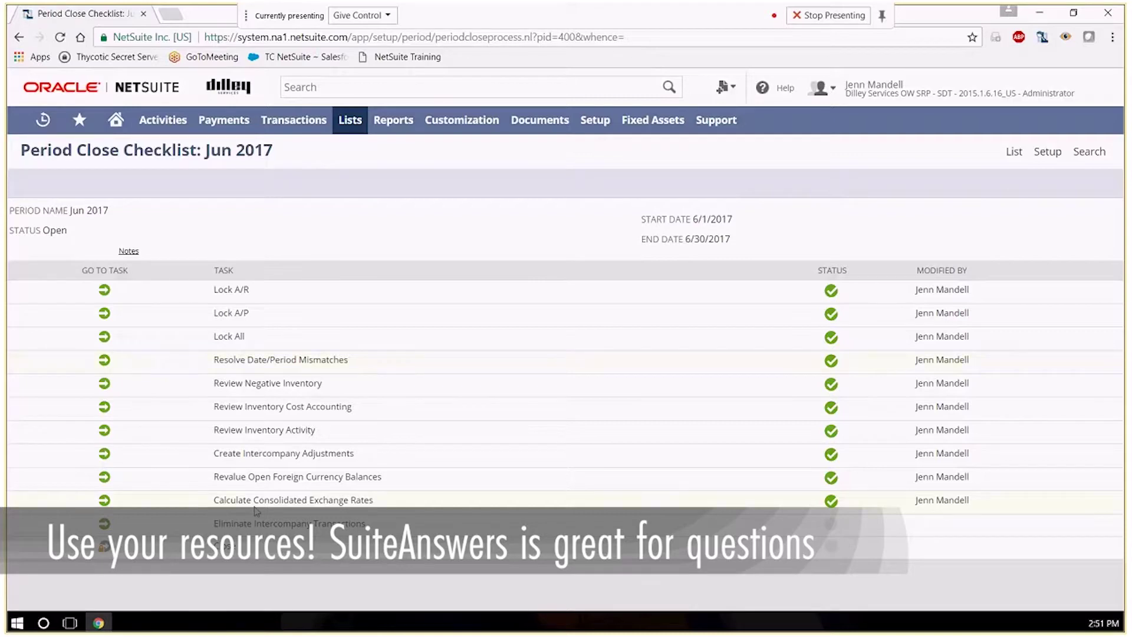
left_click_drag(378, 501, 228, 505)
Review the Intercompany Eliminations form, then proceed to the Close Accounting Period task
left_click(404, 294)
left_click(105, 526)
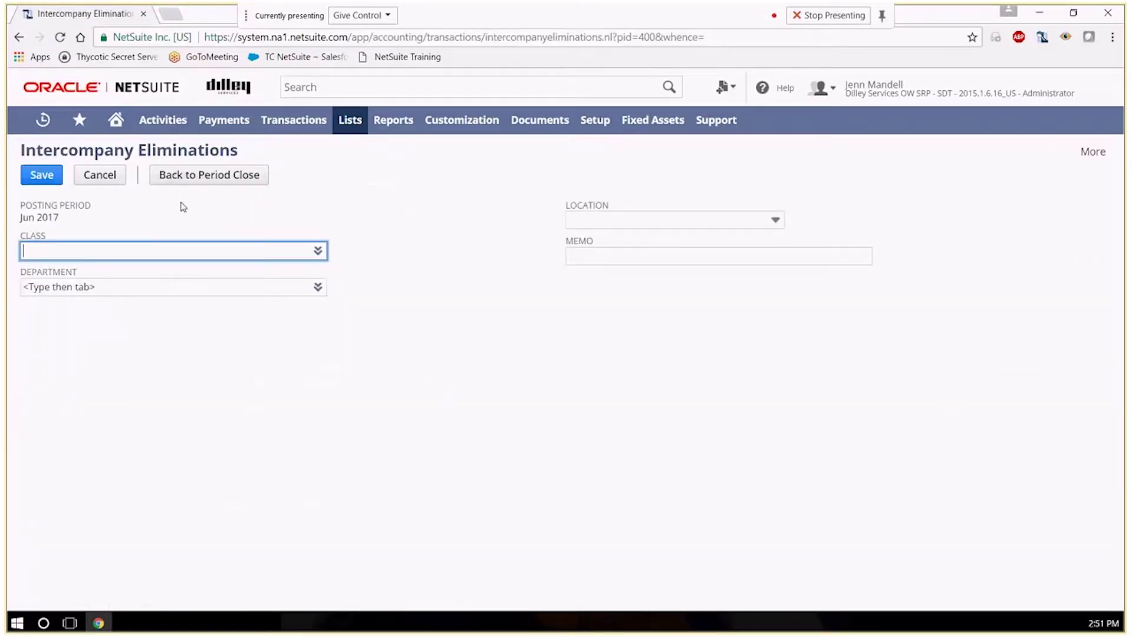
left_click(202, 186)
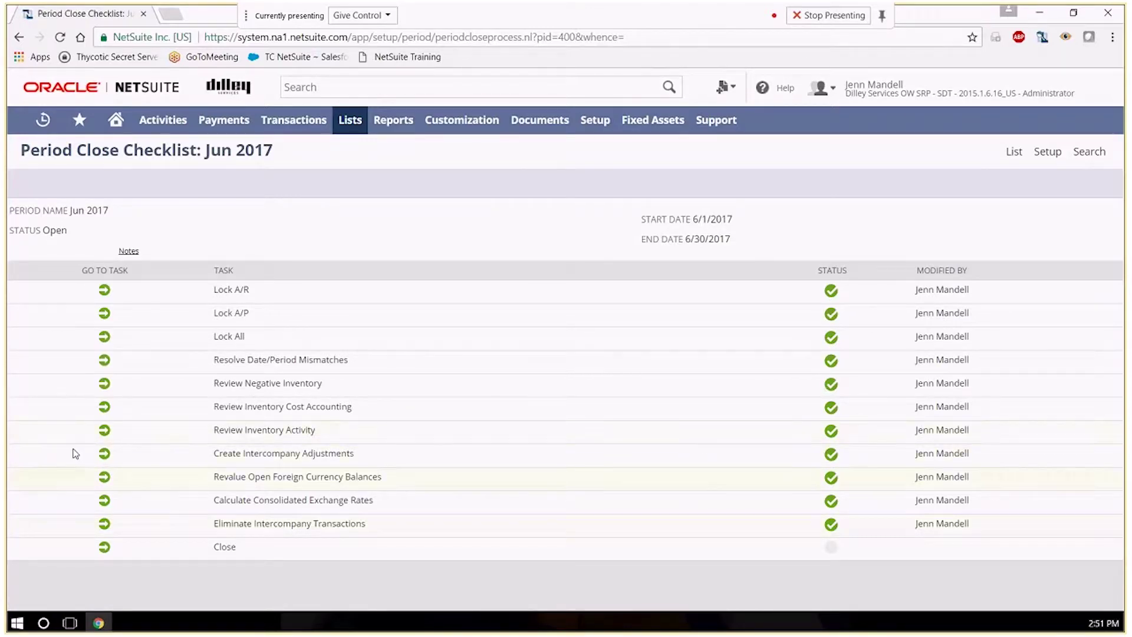
left_click(104, 547)
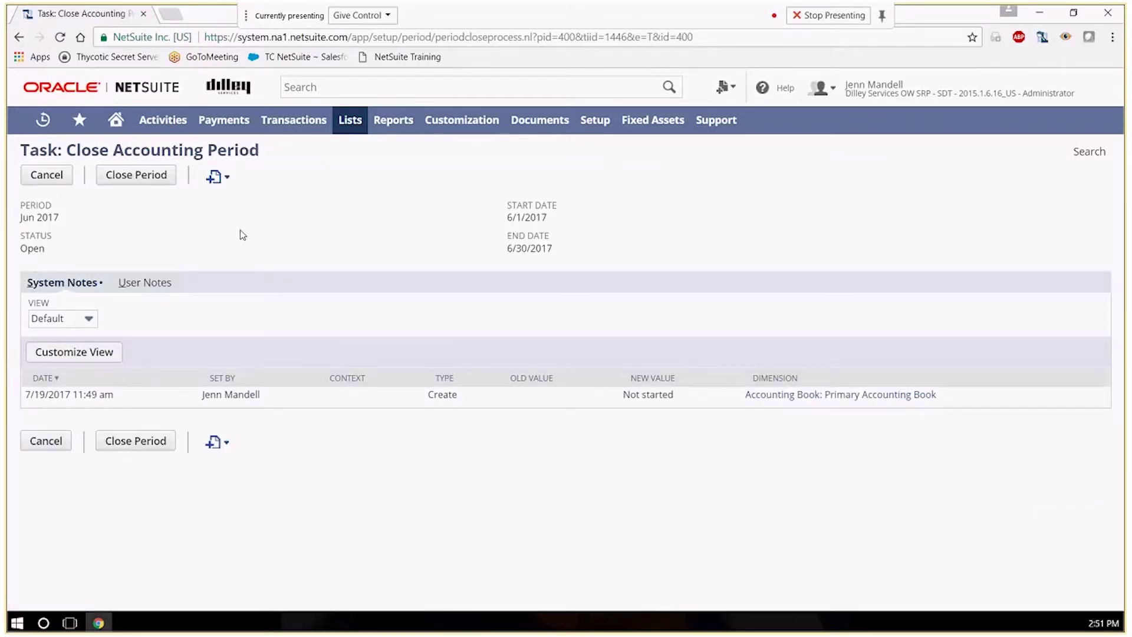
Close the Jun 2017 period from its Close checklist task, completing all twelve tasks
left_click(157, 177)
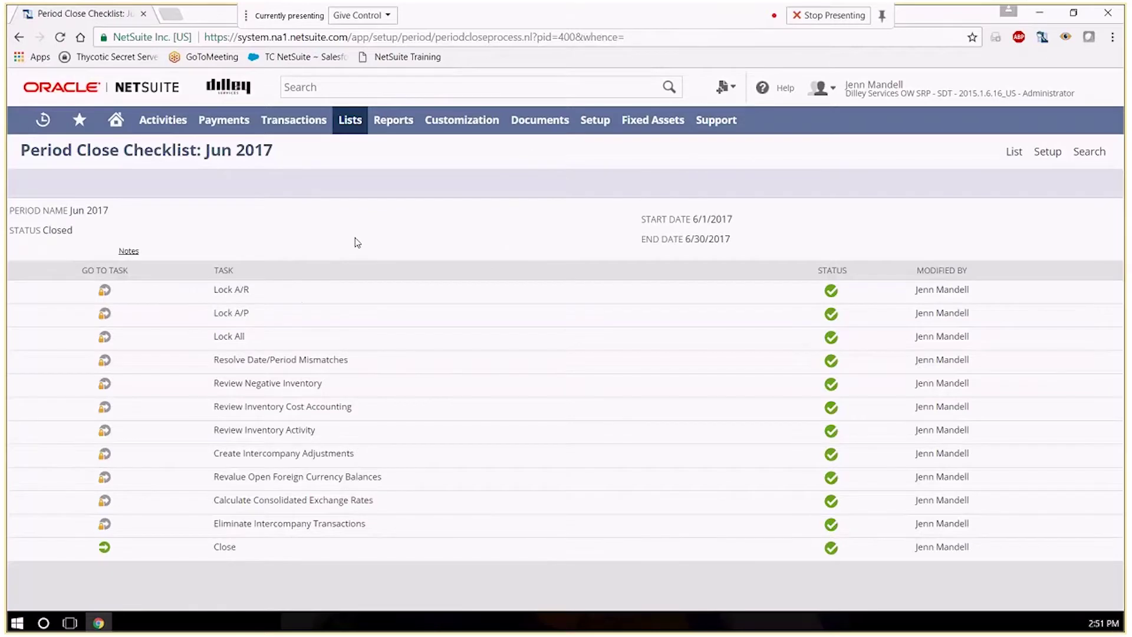
Reopen Jun 2017 with justification 'Training', confirm it, then view the period's notes
left_click(105, 550)
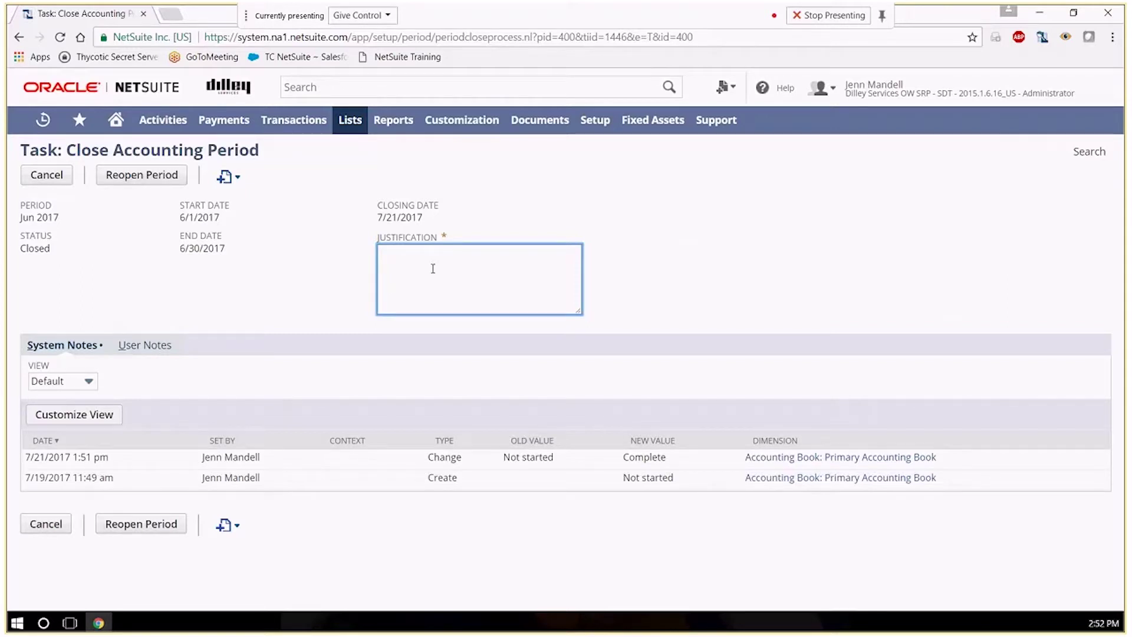
type("Training")
left_click(141, 175)
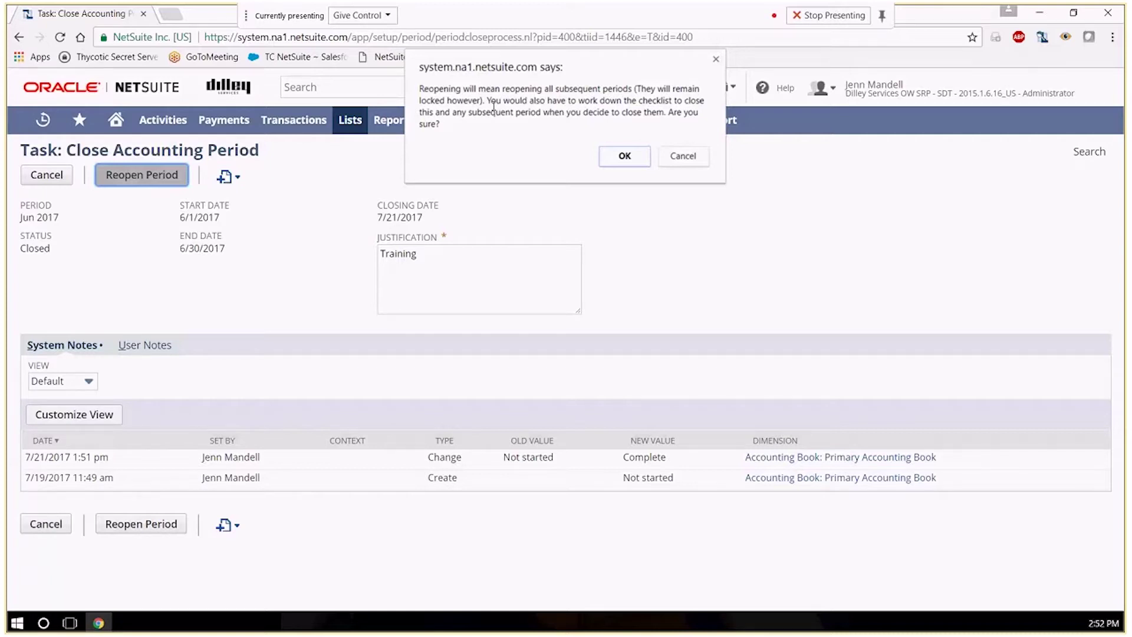
left_click(625, 156)
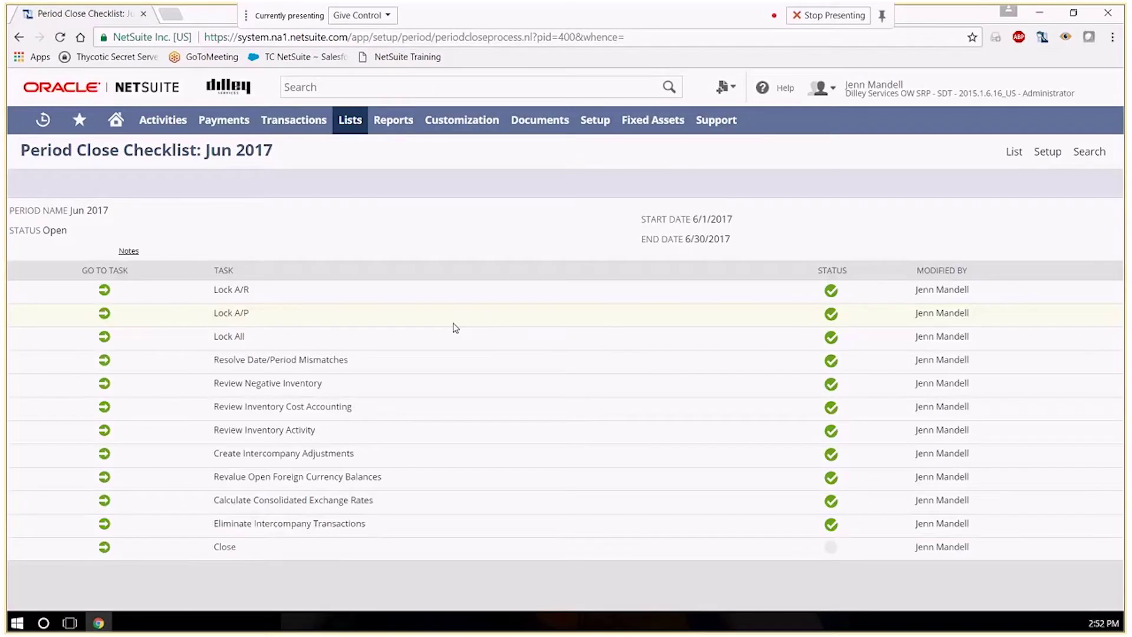
left_click(128, 251)
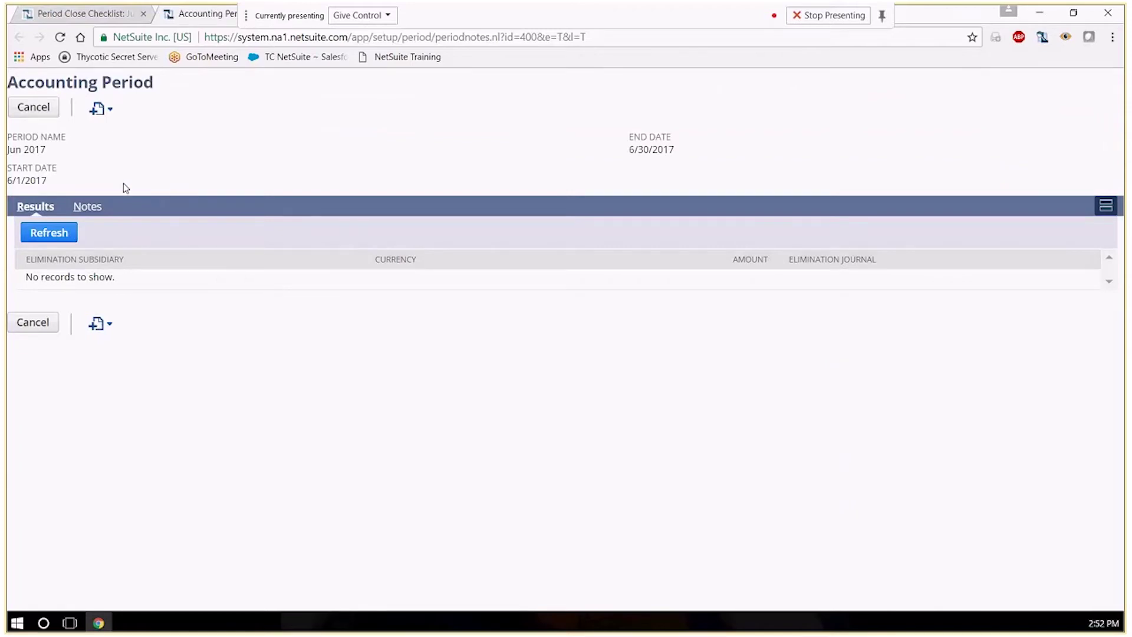
left_click(92, 210)
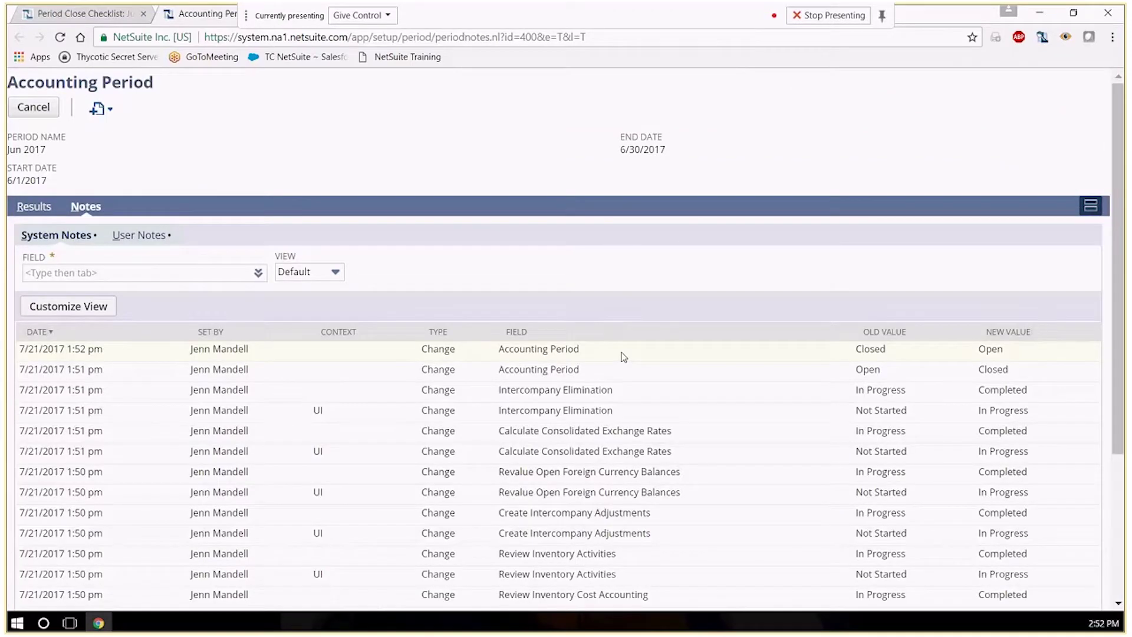
scroll(554, 474, "down", 2)
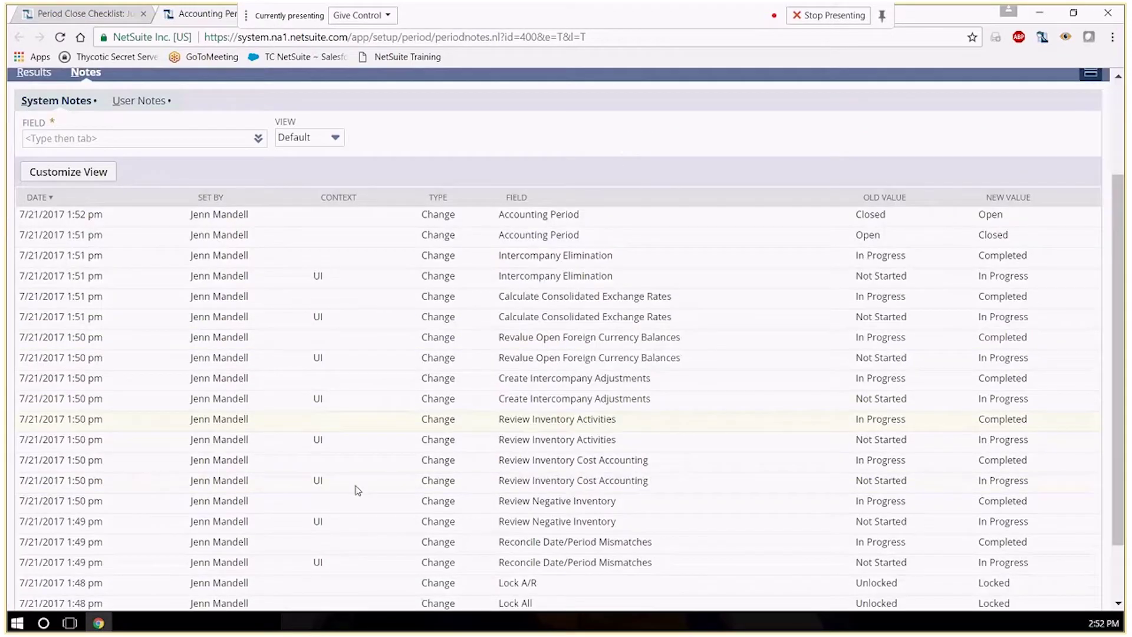
scroll(358, 491, "down", 1)
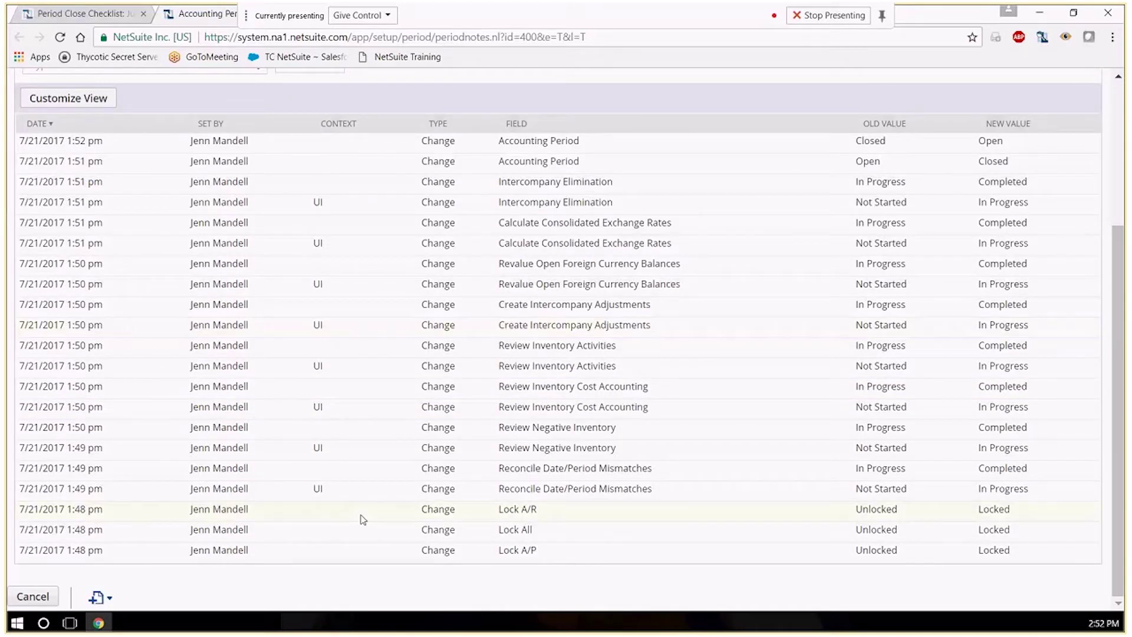
scroll(389, 457, "up", 2)
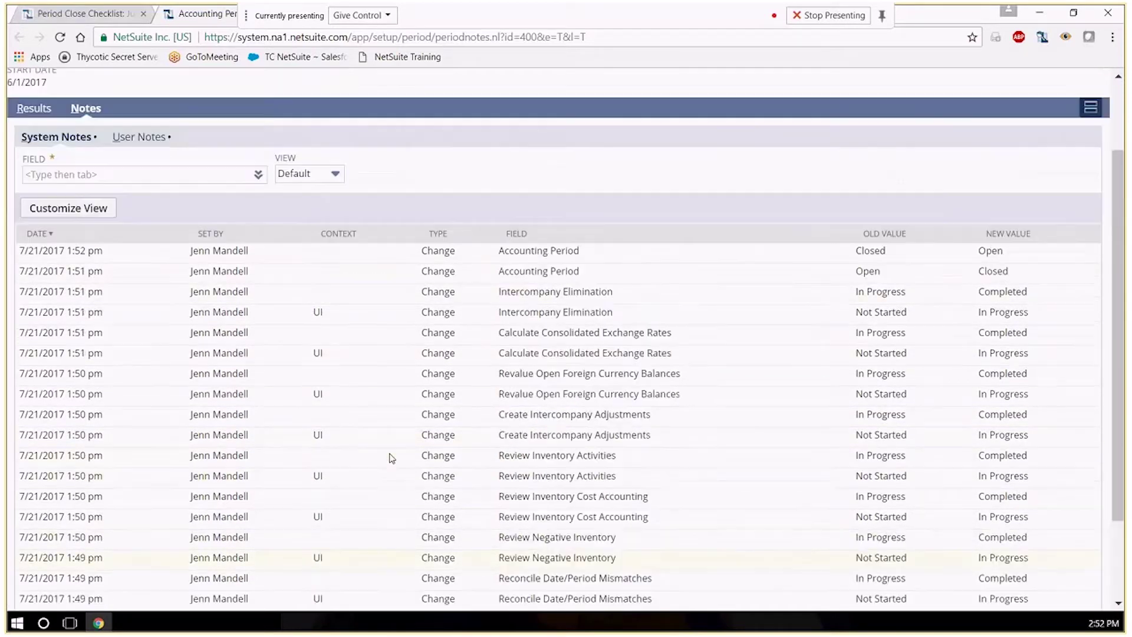
scroll(389, 458, "up", 2)
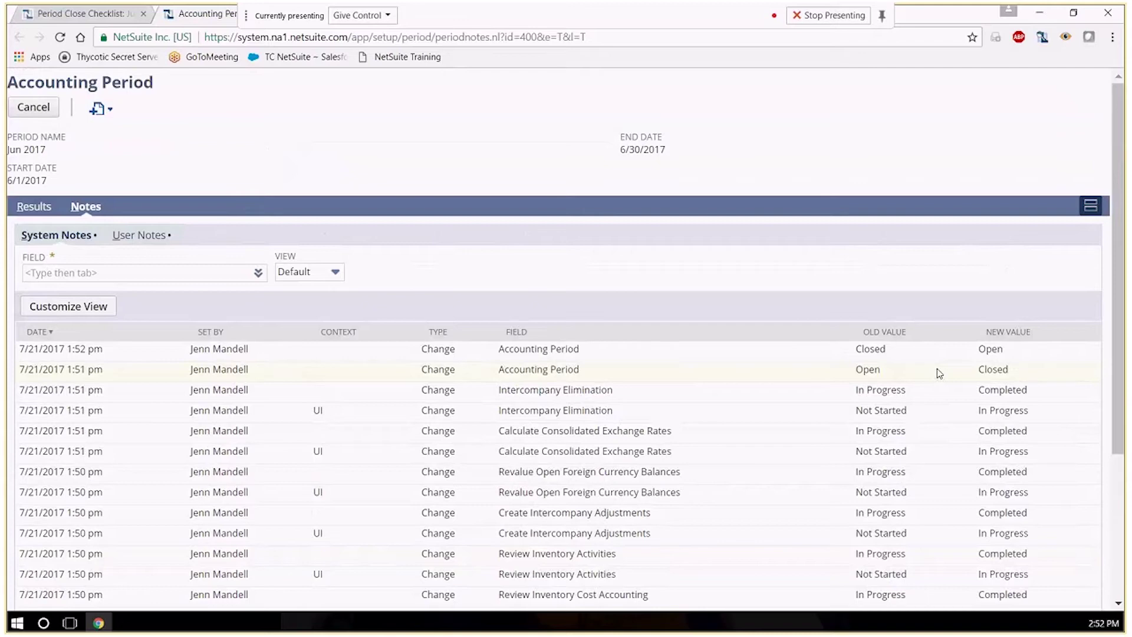
left_click(148, 235)
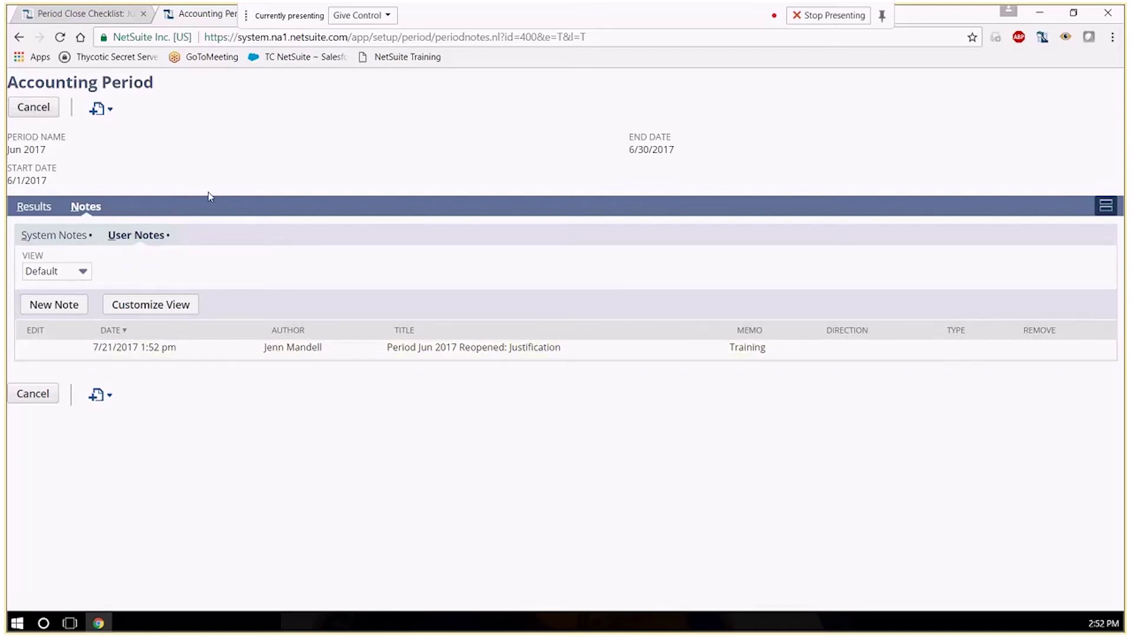
left_click(34, 107)
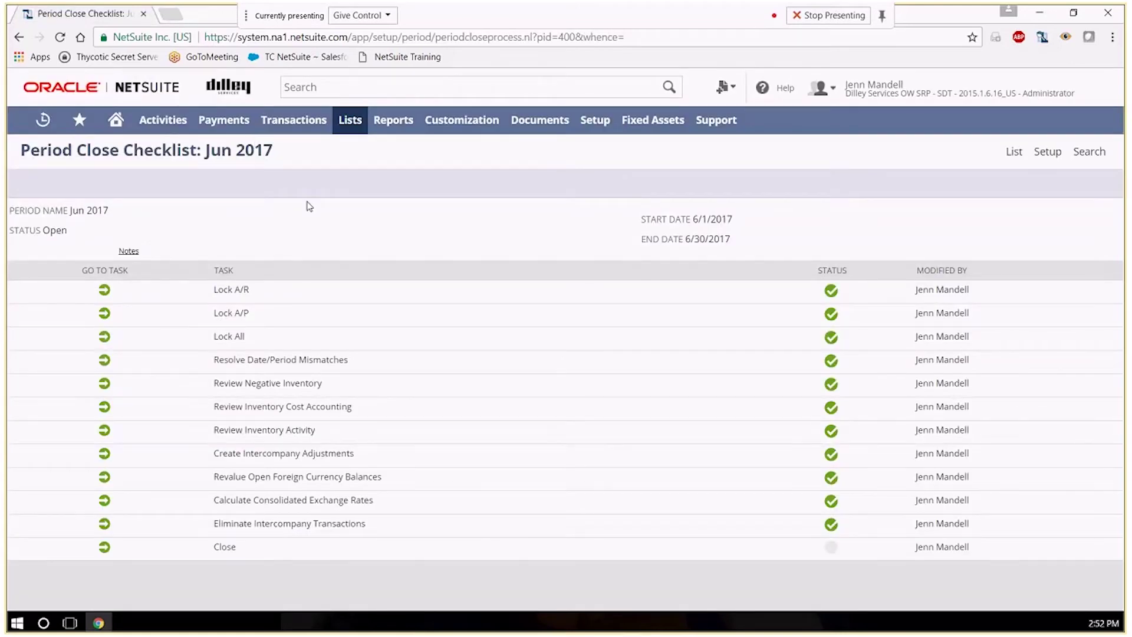
Close the Jun 2017 period again from the checklist's Close task
left_click(105, 559)
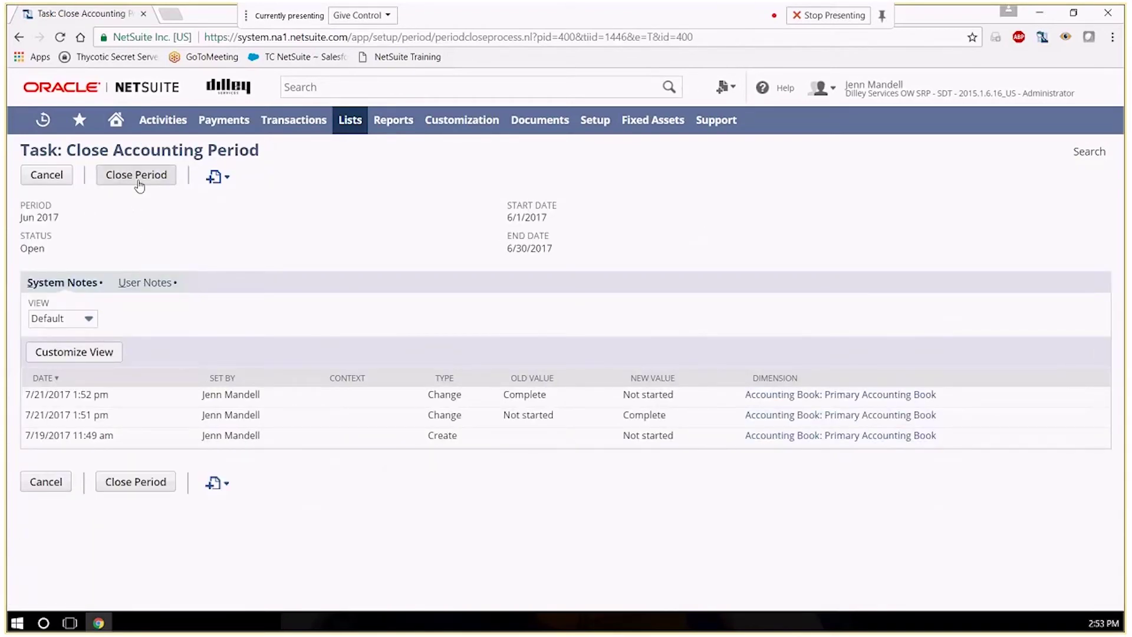
left_click(139, 187)
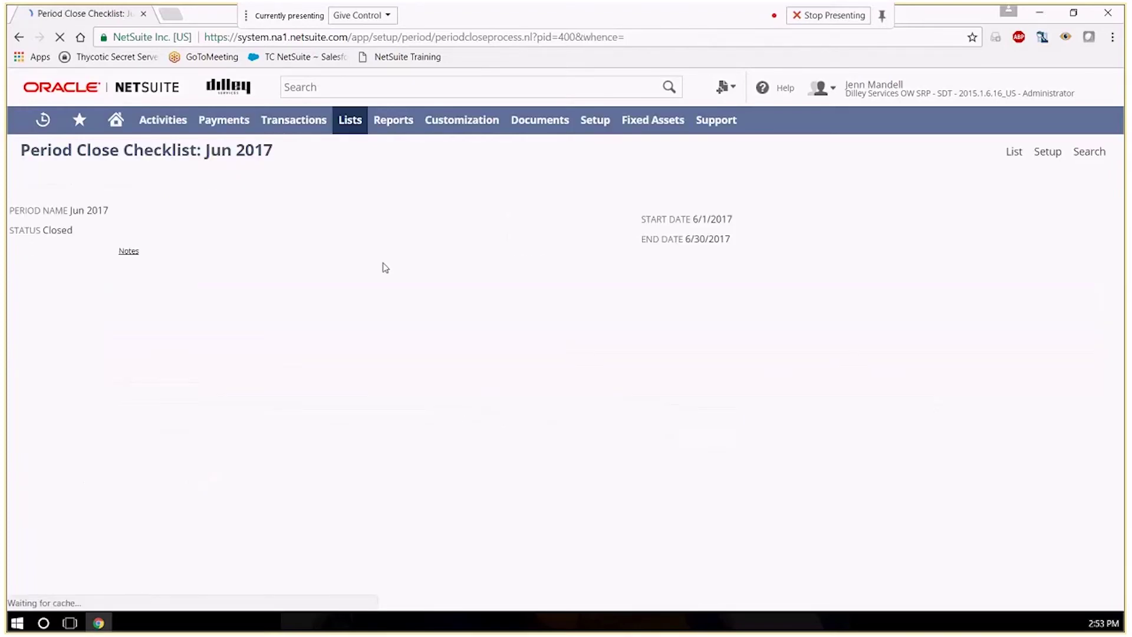
Show the Manage Accounting Periods list down to the 2017 periods, with Jun 2017 closed and locked
left_click(1014, 152)
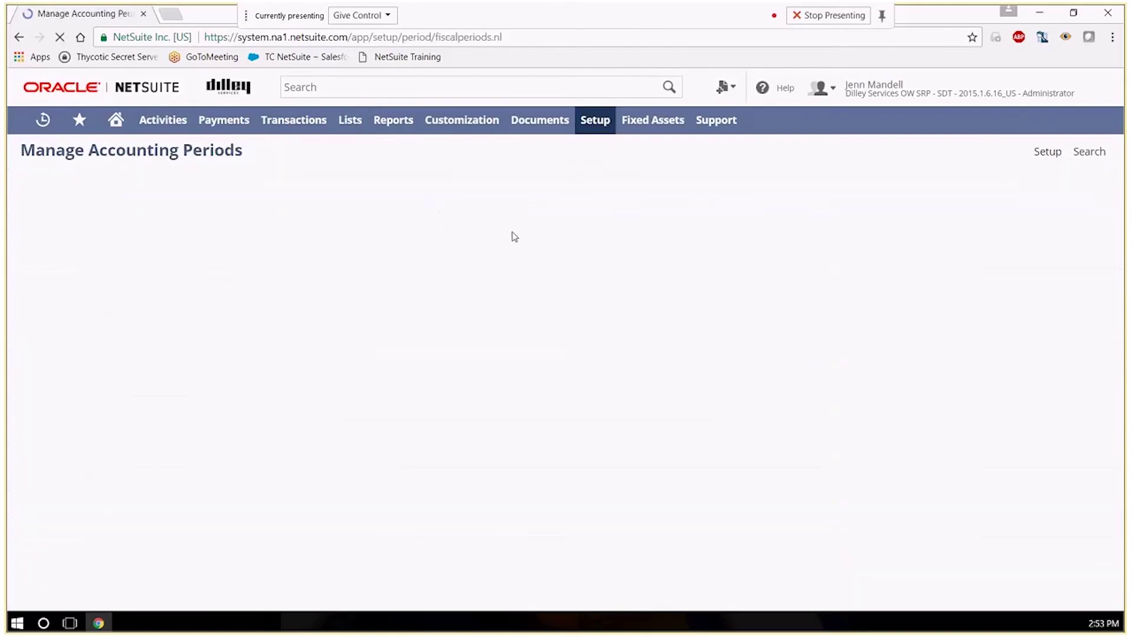
scroll(423, 472, "down", 10)
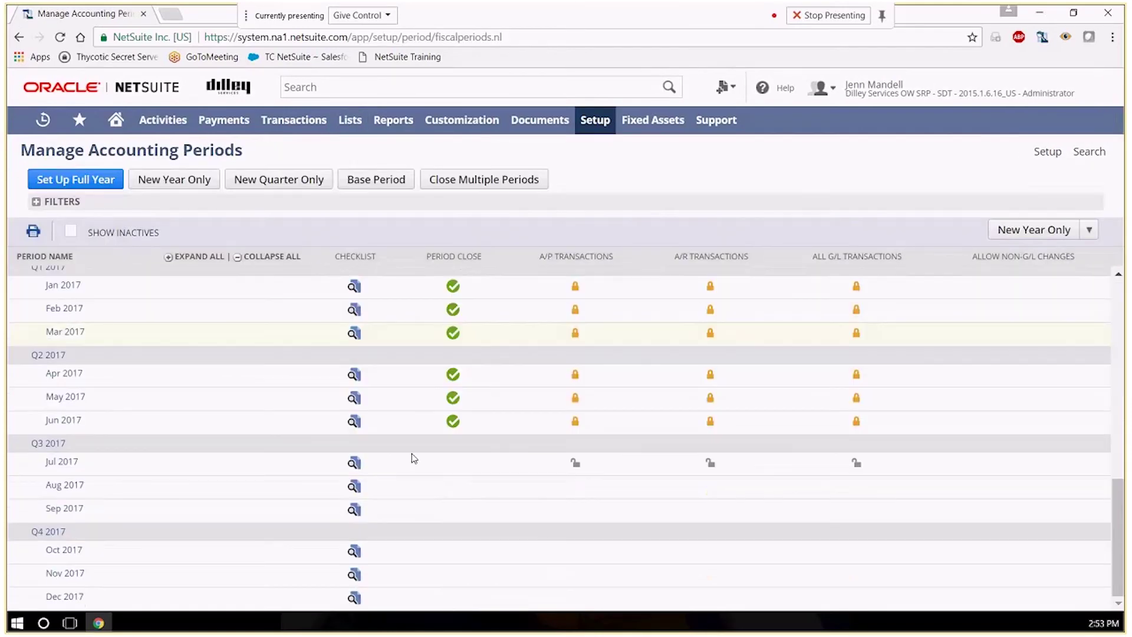